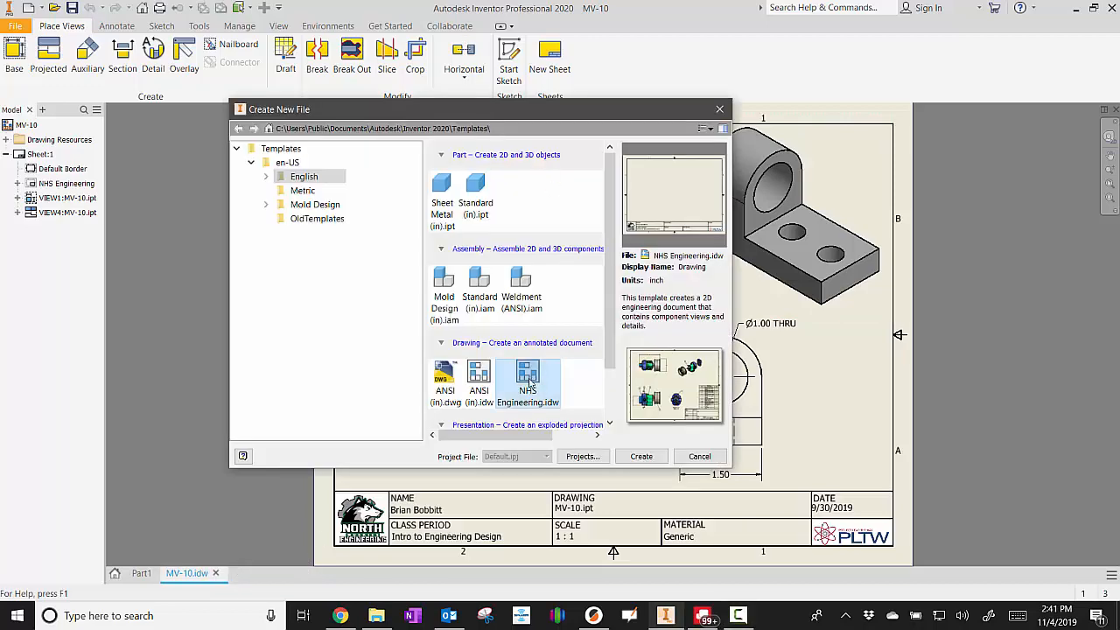
Create a drawing from the NHS Engineering.idw template and load the MV-10 part for its base view.
{"action": "double_click", "coordinate": [529, 378]}
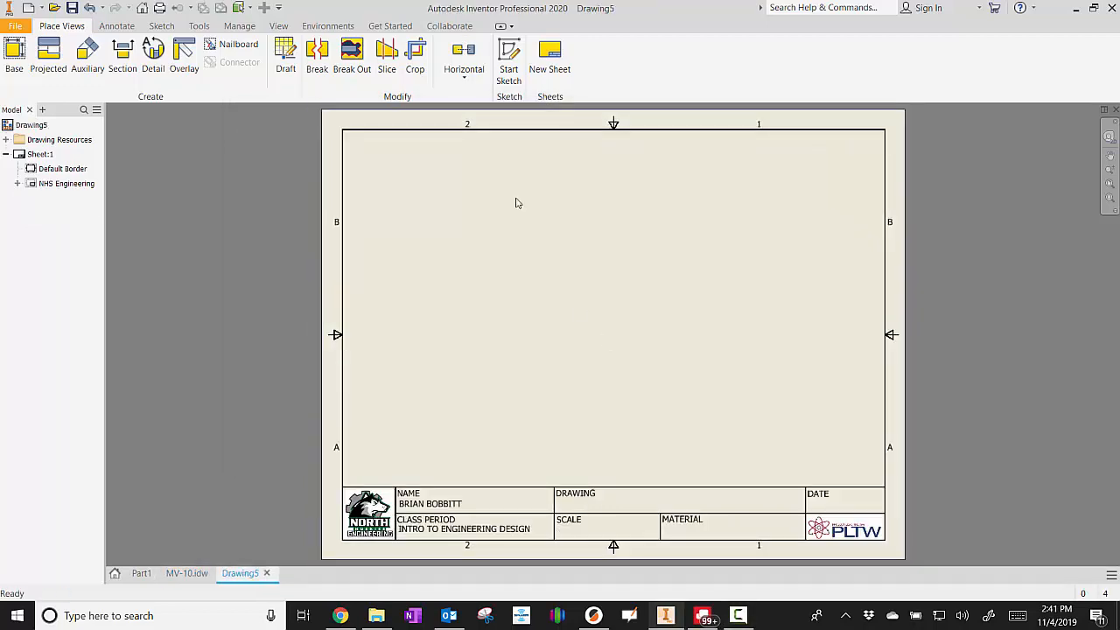
{"action": "left_click", "coordinate": [14, 57]}
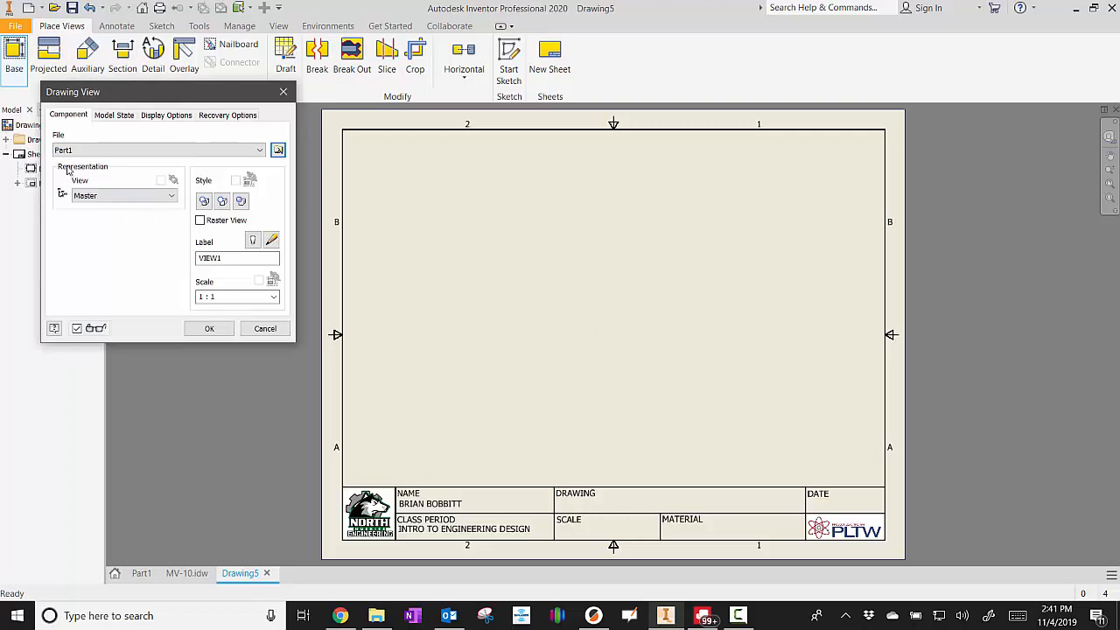
{"action": "left_click", "coordinate": [278, 149]}
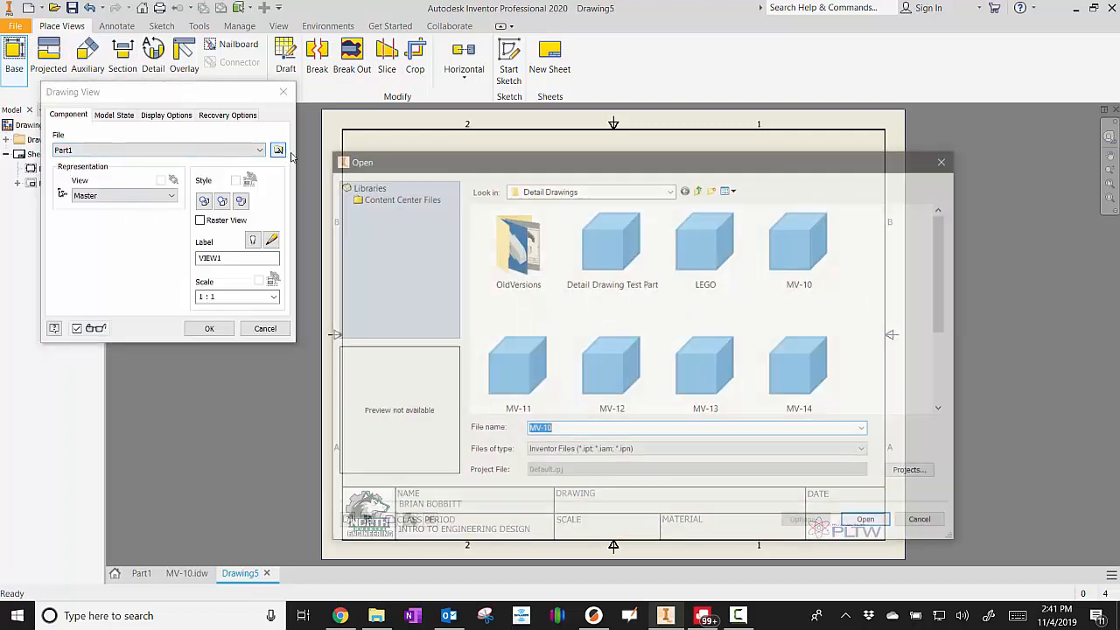
{"action": "double_click", "coordinate": [802, 263]}
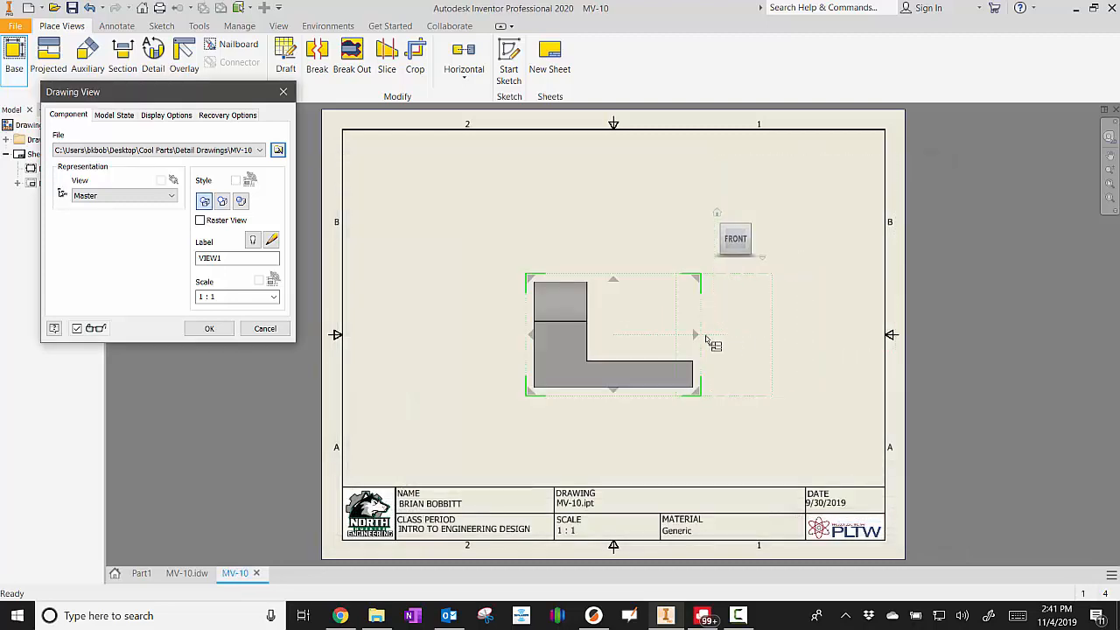
Position the front base view in the sheet's lower-left area and add projected top, right-side and isometric views.
{"action": "mouse_move", "coordinate": [692, 326]}
{"action": "left_mouse_down"}
{"action": "mouse_move", "coordinate": [608, 356]}
{"action": "mouse_move", "coordinate": [561, 357]}
{"action": "left_mouse_up"}
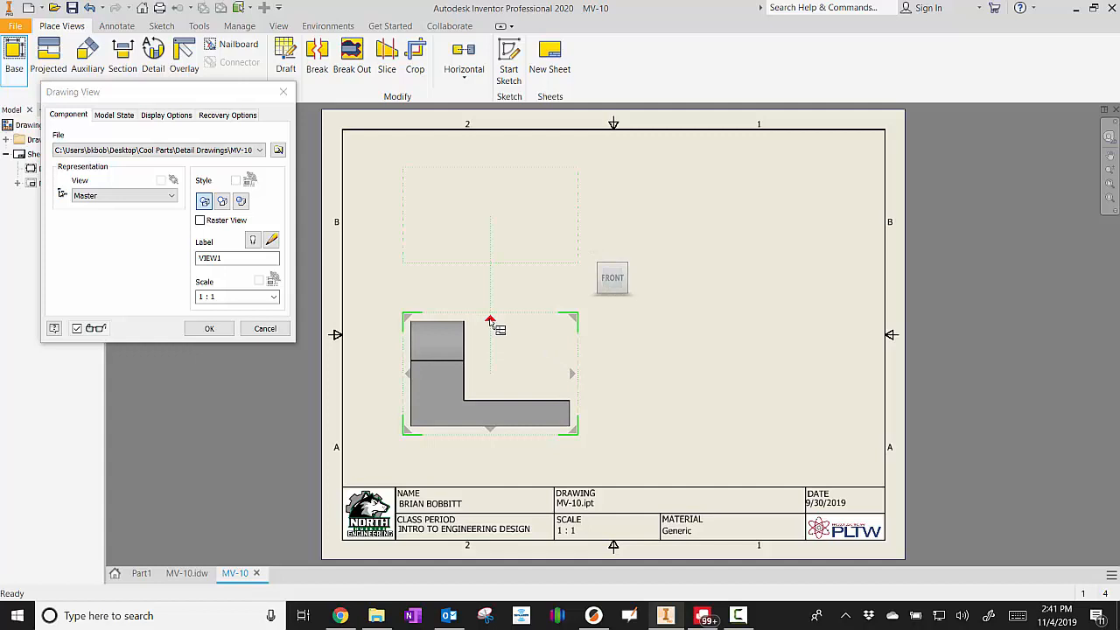
{"action": "left_click", "coordinate": [490, 322]}
{"action": "left_click", "coordinate": [573, 376]}
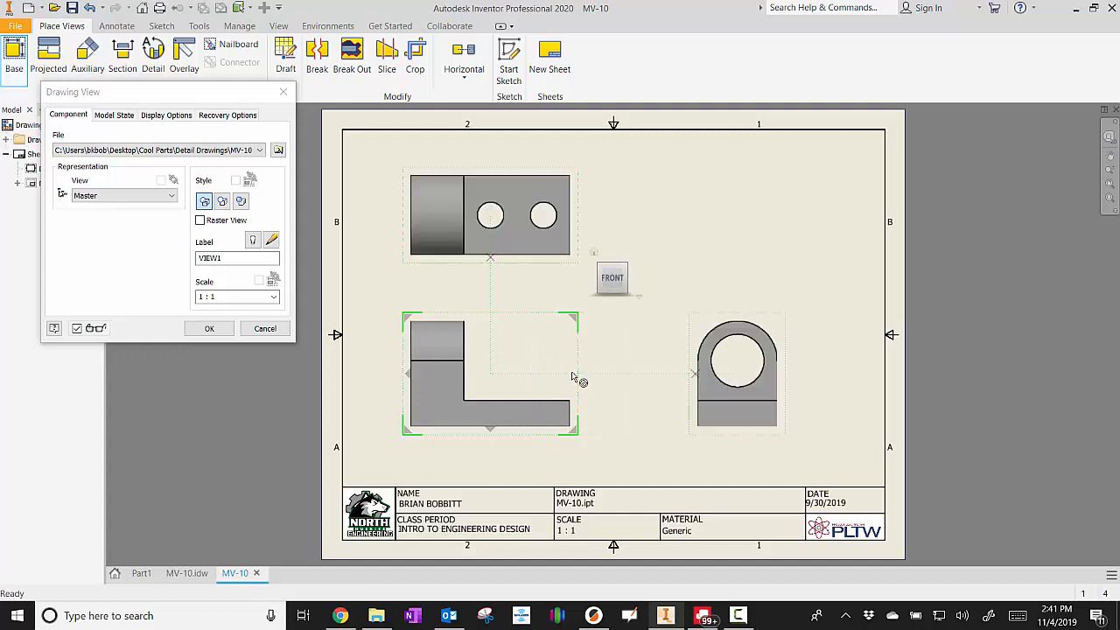
{"action": "left_click", "coordinate": [577, 319]}
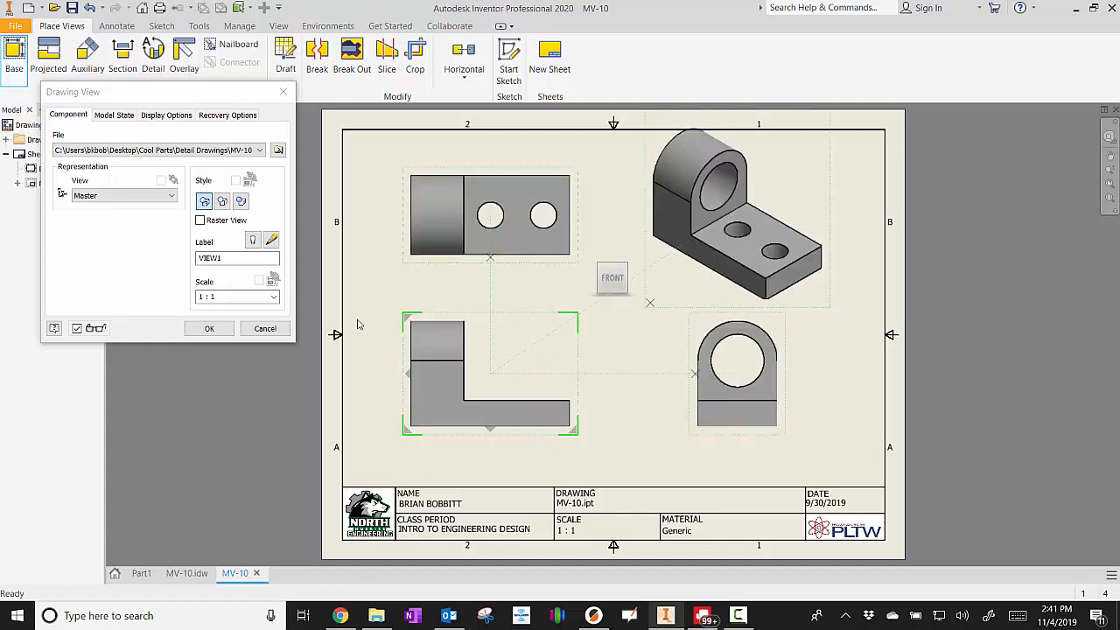
Set the base view's scale to 1:1.5 and create the four views.
{"action": "left_click_drag", "start_coordinate": [226, 298], "coordinate": [167, 304]}
{"action": "type", "text": "1"}
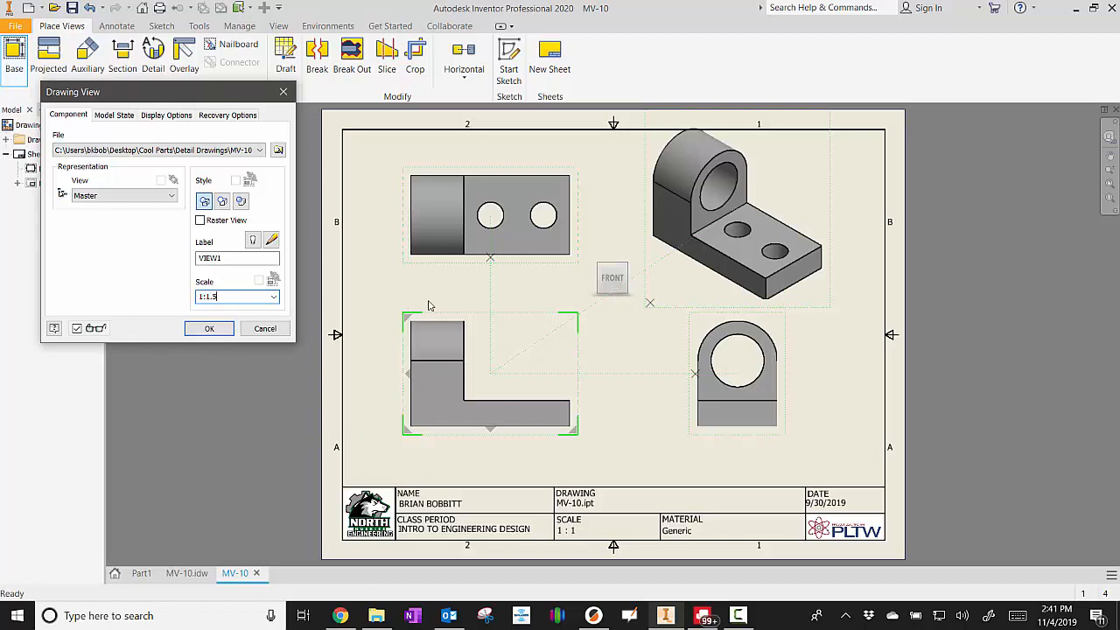
{"action": "key", "text": "Return"}
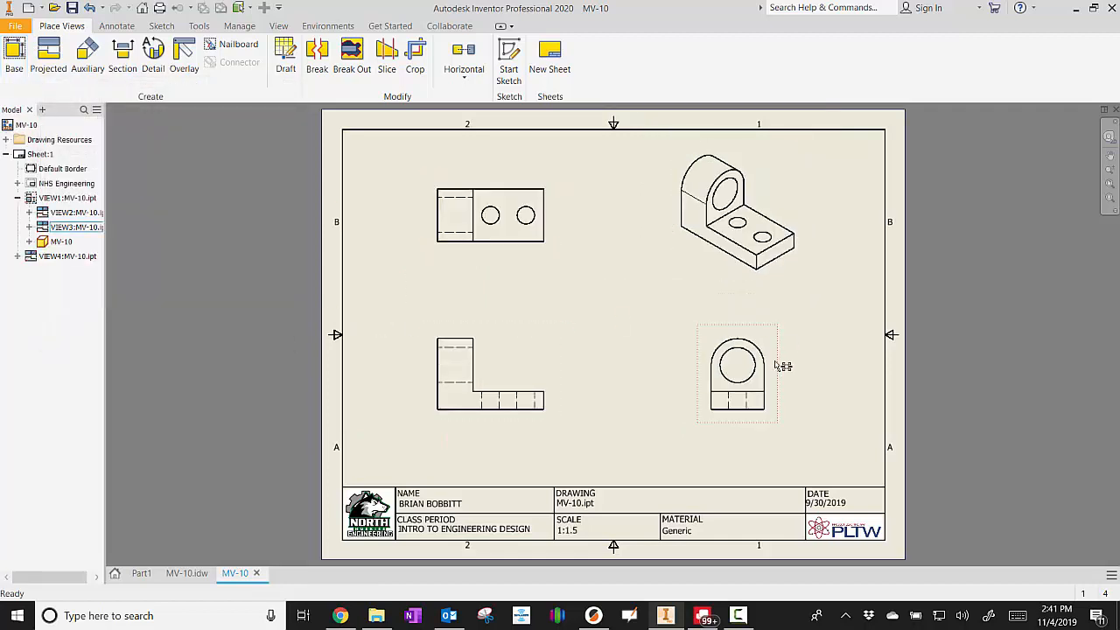
Apply the shaded display style to the isometric view.
{"action": "double_click", "coordinate": [803, 213]}
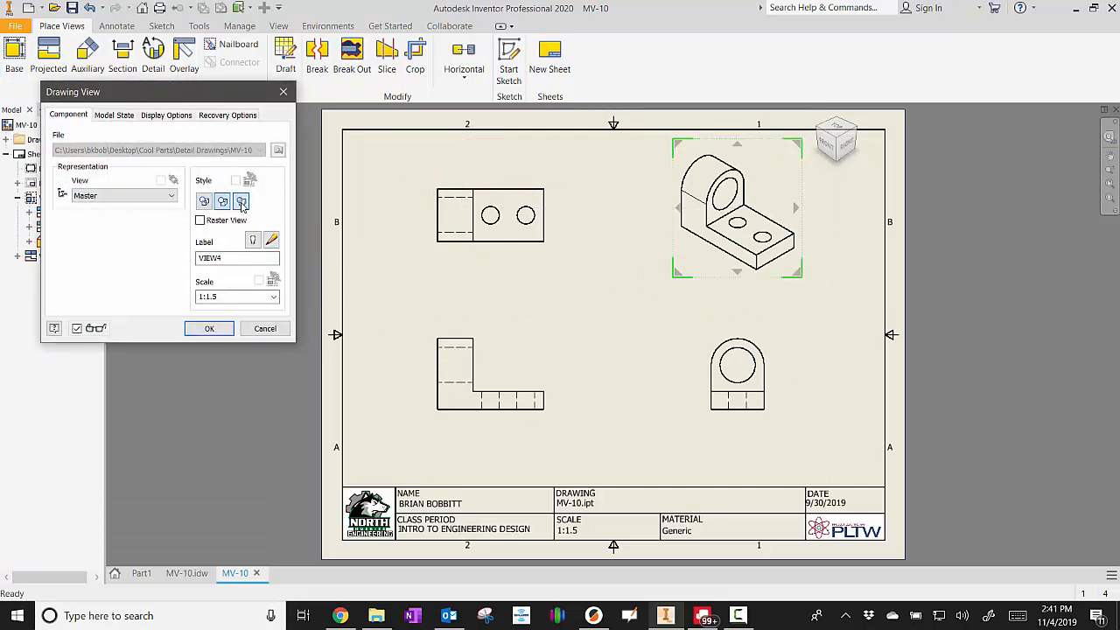
{"action": "left_click", "coordinate": [242, 202]}
{"action": "left_click", "coordinate": [213, 328]}
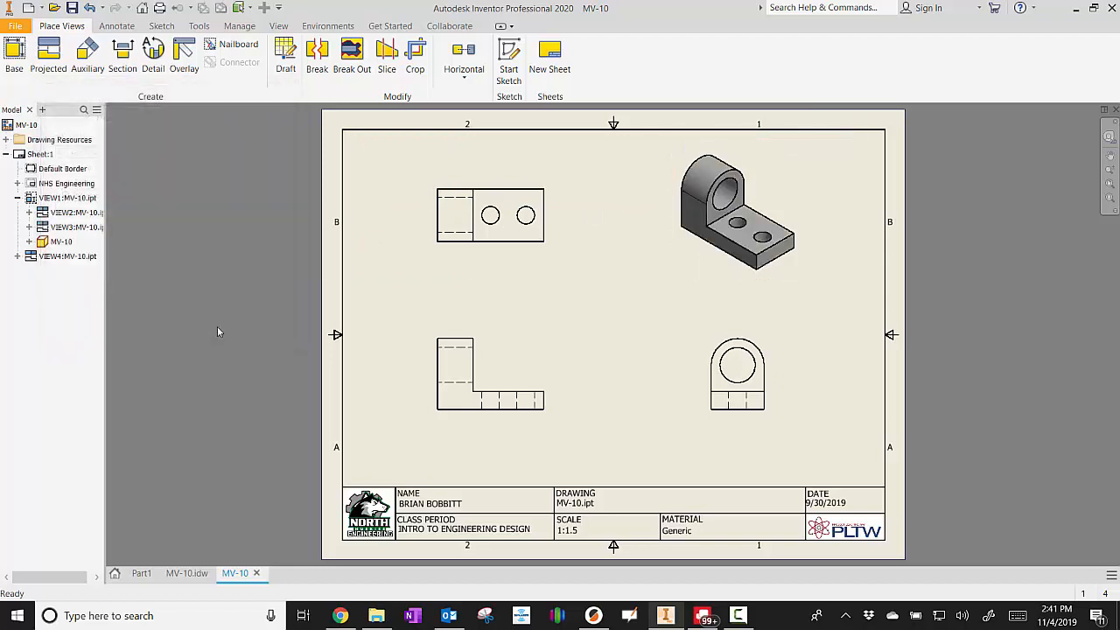
Add automated centerlines to the front view, including cylindrical features and the axis-parallel projection.
{"action": "right_click", "coordinate": [552, 358]}
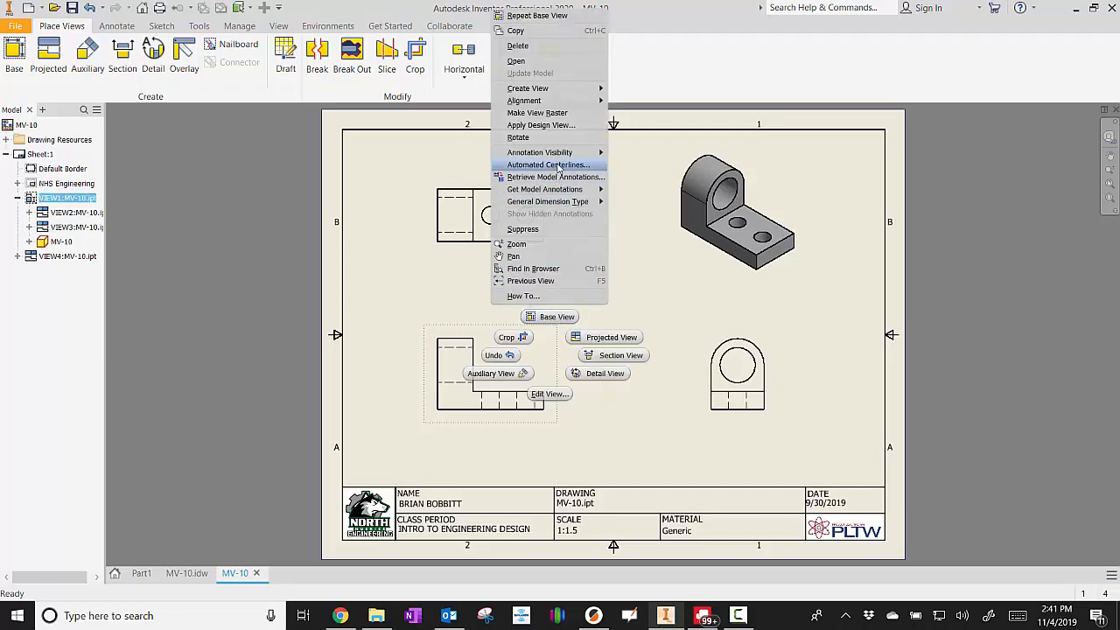
{"action": "left_click", "coordinate": [528, 165]}
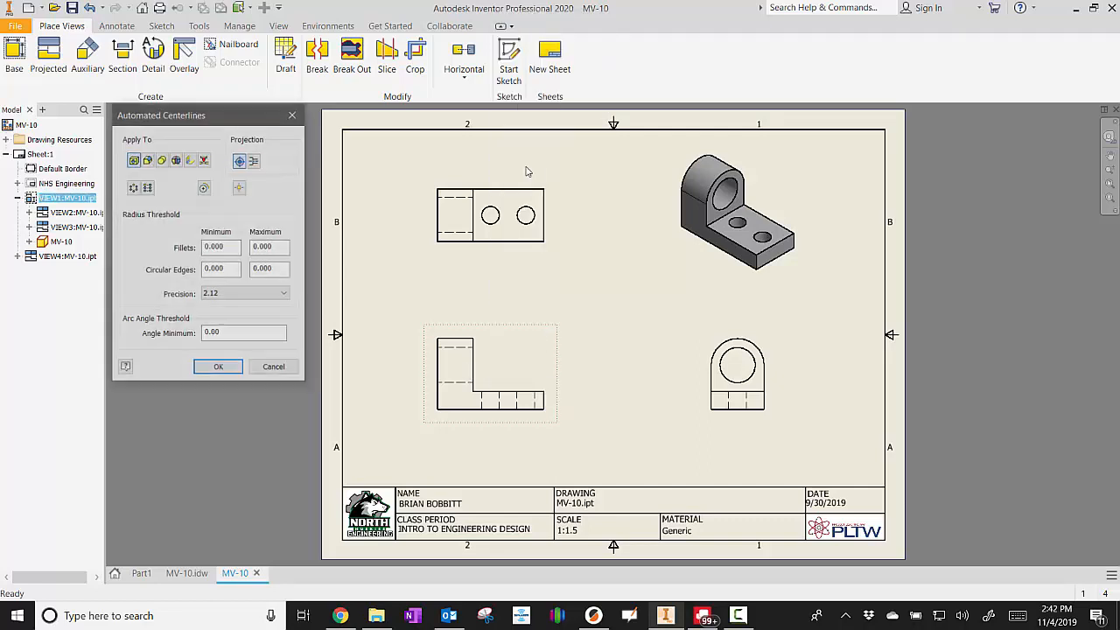
{"action": "left_click", "coordinate": [165, 162]}
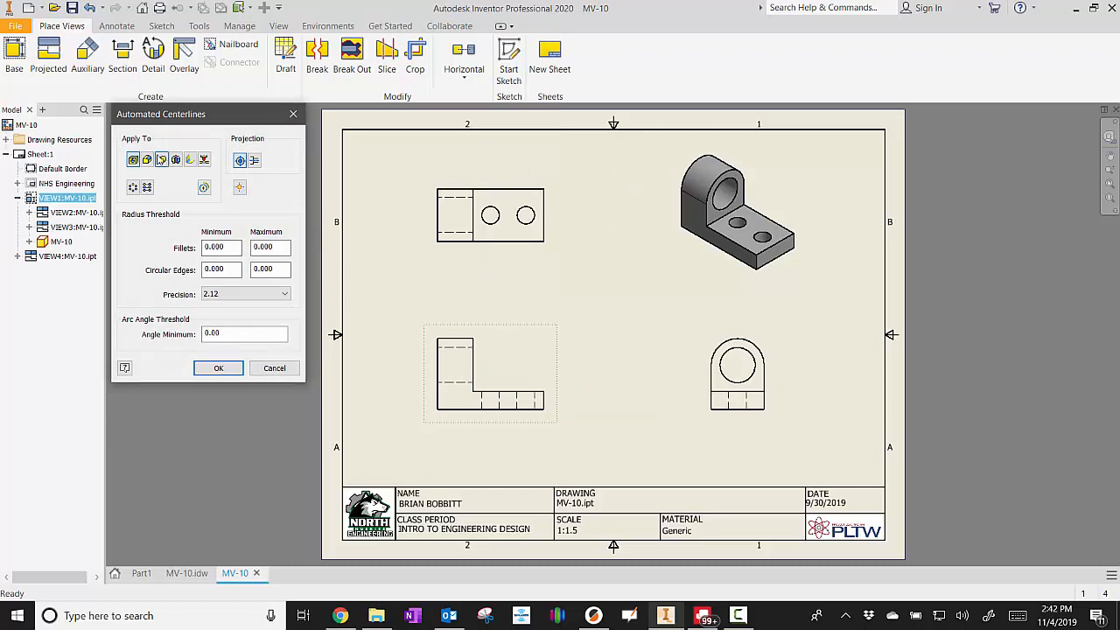
{"action": "left_click", "coordinate": [255, 162]}
{"action": "left_click", "coordinate": [219, 367]}
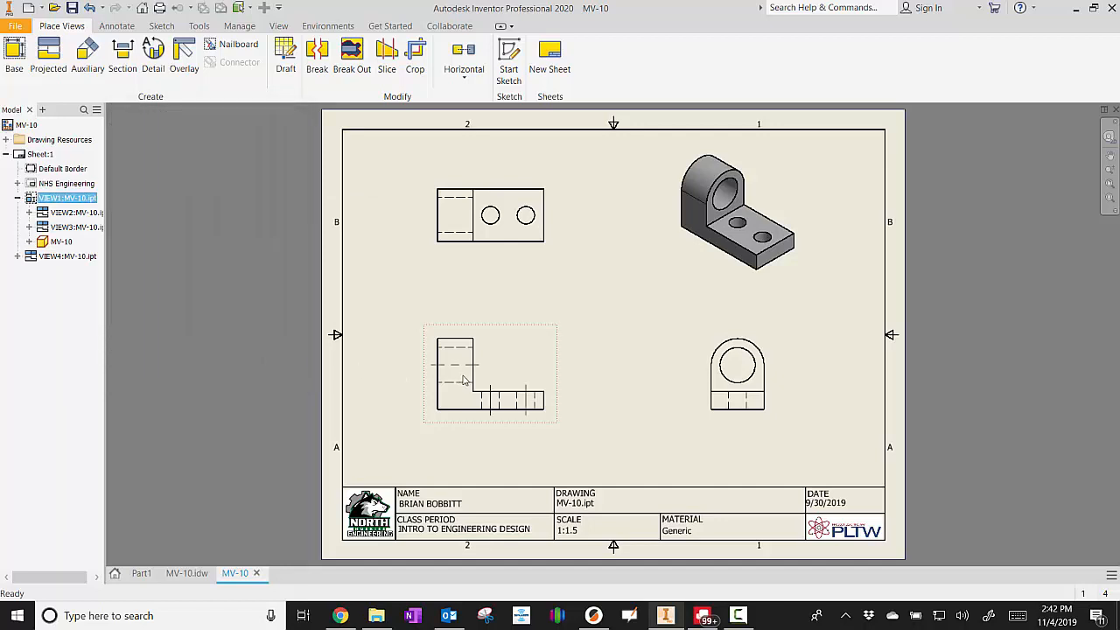
Add automated centerlines to the top view, including cylindrical features and the axis-parallel projection.
{"action": "right_click", "coordinate": [558, 226]}
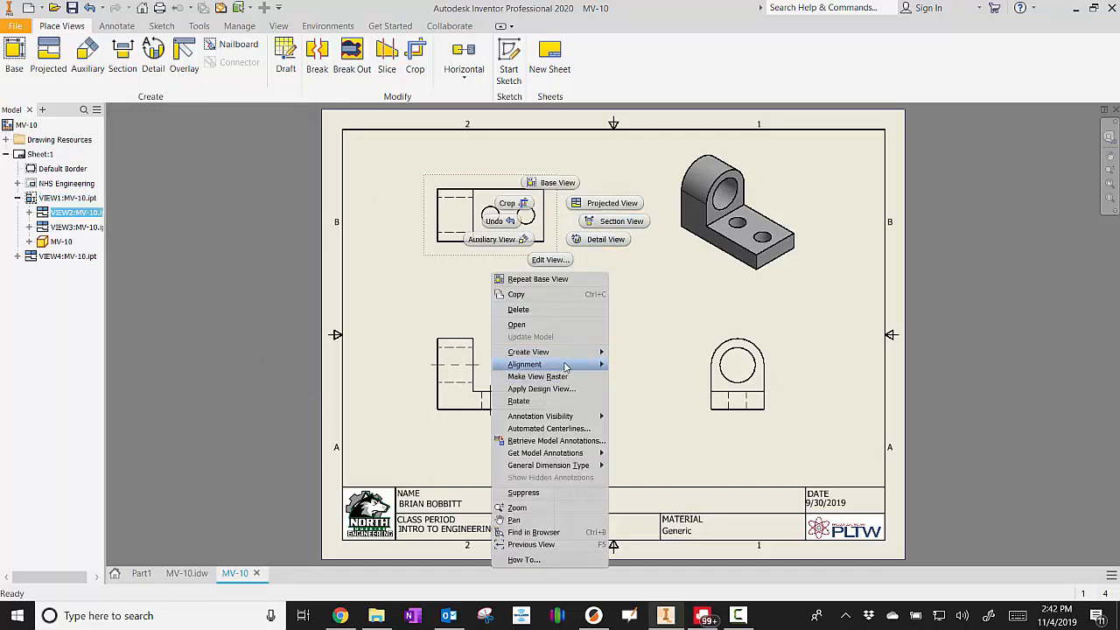
{"action": "left_click", "coordinate": [562, 433]}
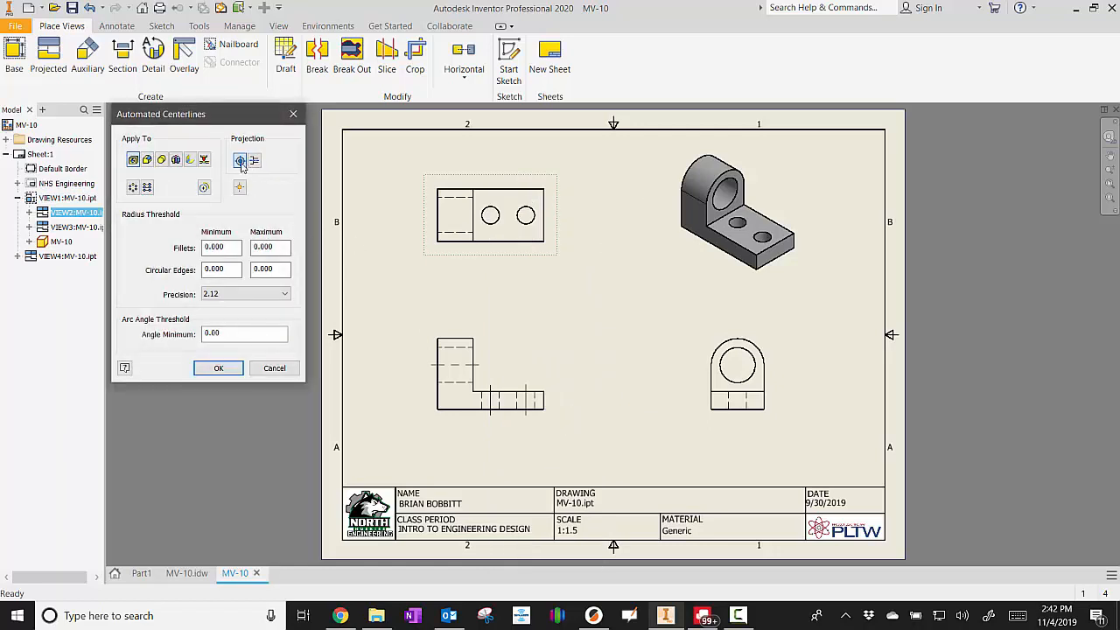
{"action": "left_click", "coordinate": [164, 161]}
{"action": "left_click", "coordinate": [253, 162]}
{"action": "left_click", "coordinate": [219, 367]}
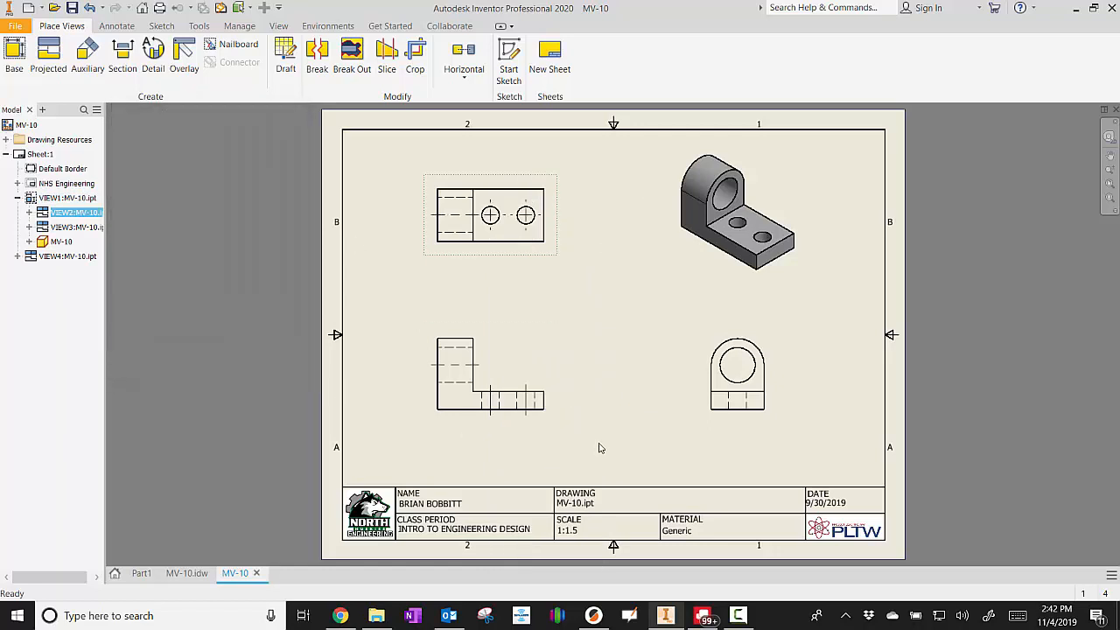
Add automated centerlines to the right-side view, including cylindrical features and the axis-parallel projection.
{"action": "right_click", "coordinate": [776, 391]}
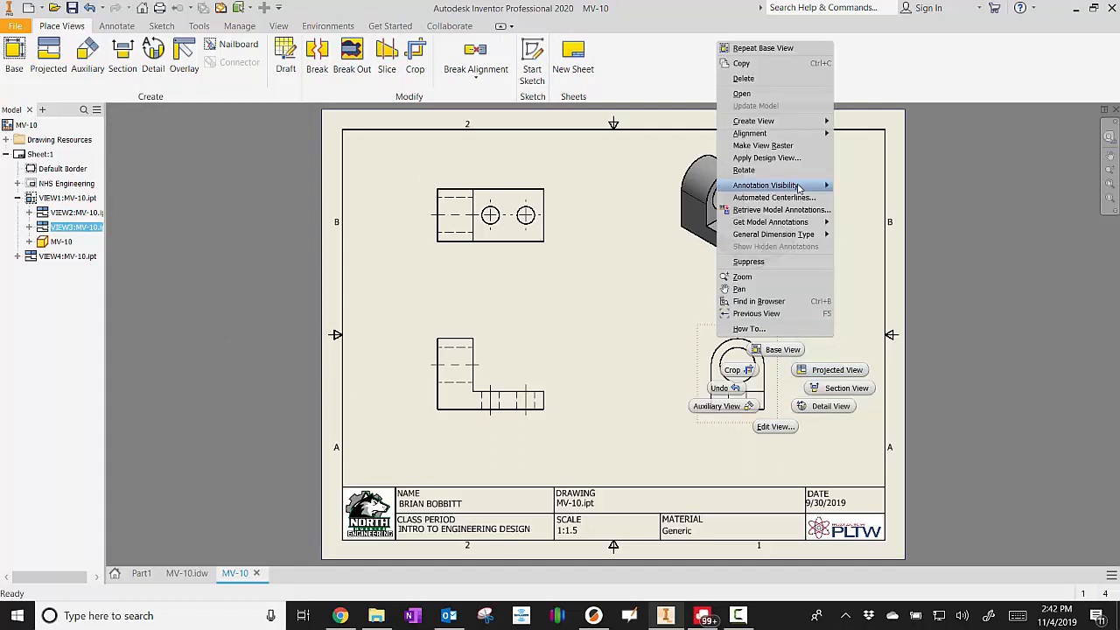
{"action": "left_click", "coordinate": [774, 198]}
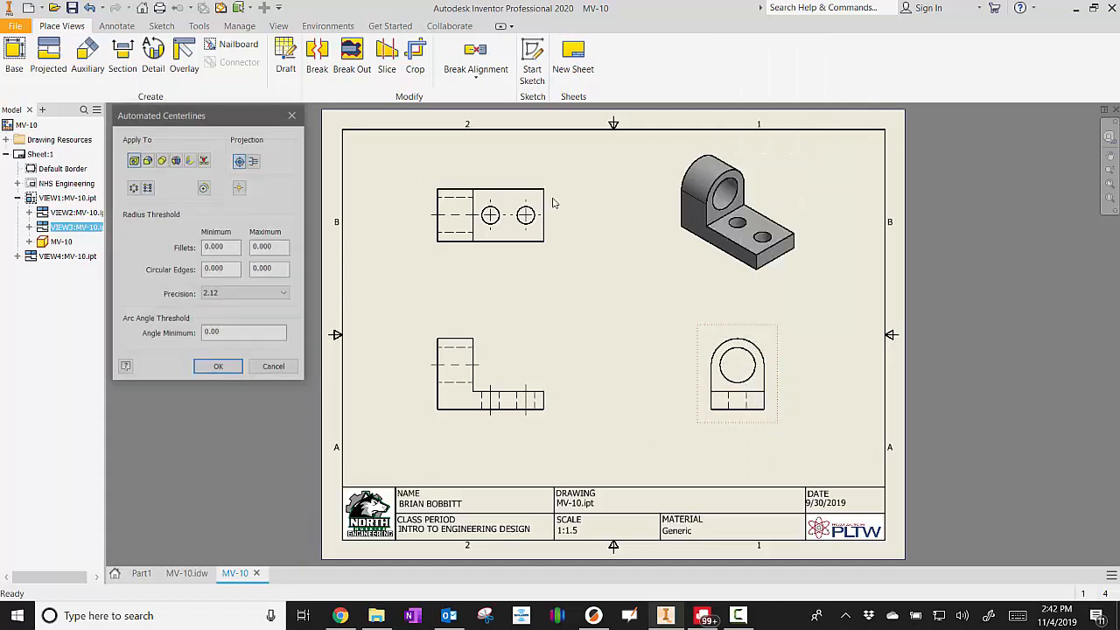
{"action": "left_click", "coordinate": [161, 159]}
{"action": "left_click", "coordinate": [254, 160]}
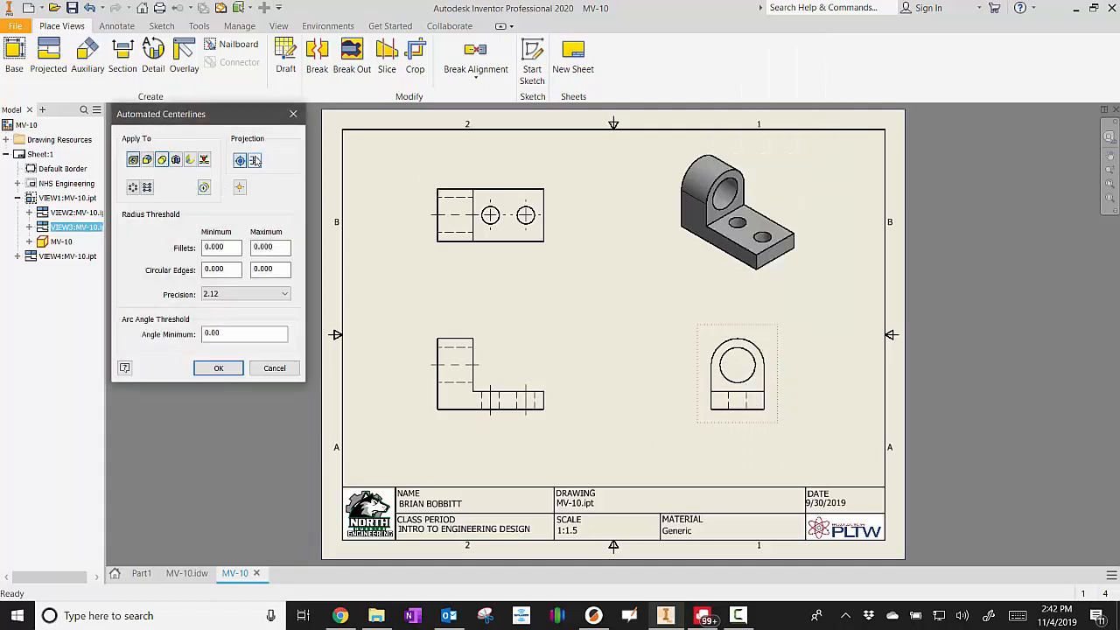
{"action": "left_click", "coordinate": [220, 368]}
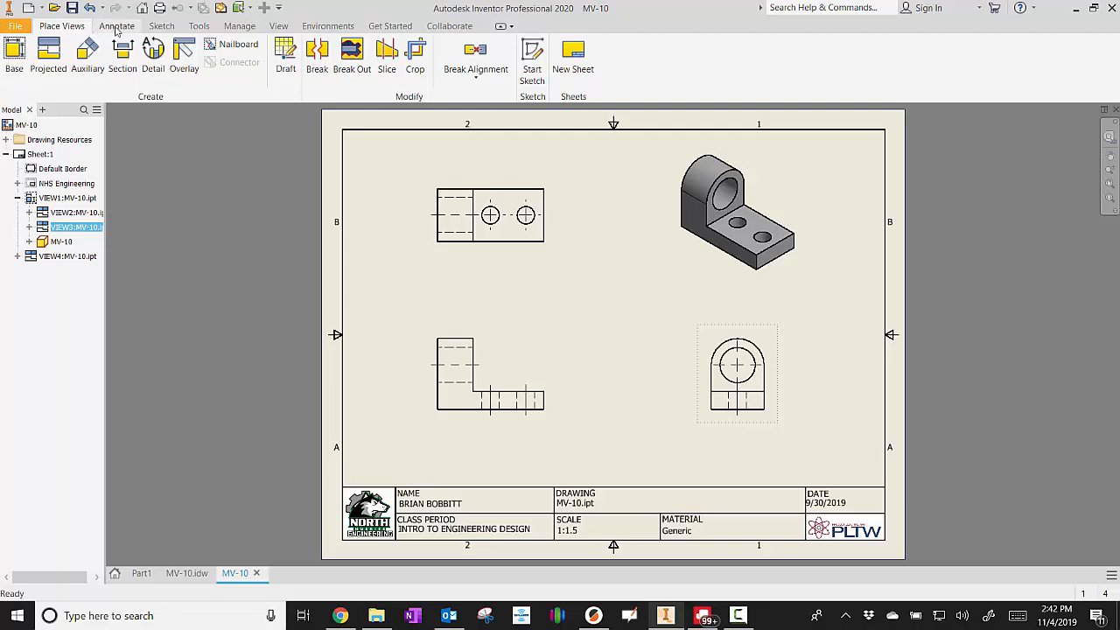
Add vertical baseline dimensions on the front view from its bottom edge to the base plate's top, the large hole's centerline and the upright's top.
{"action": "left_click", "coordinate": [117, 26]}
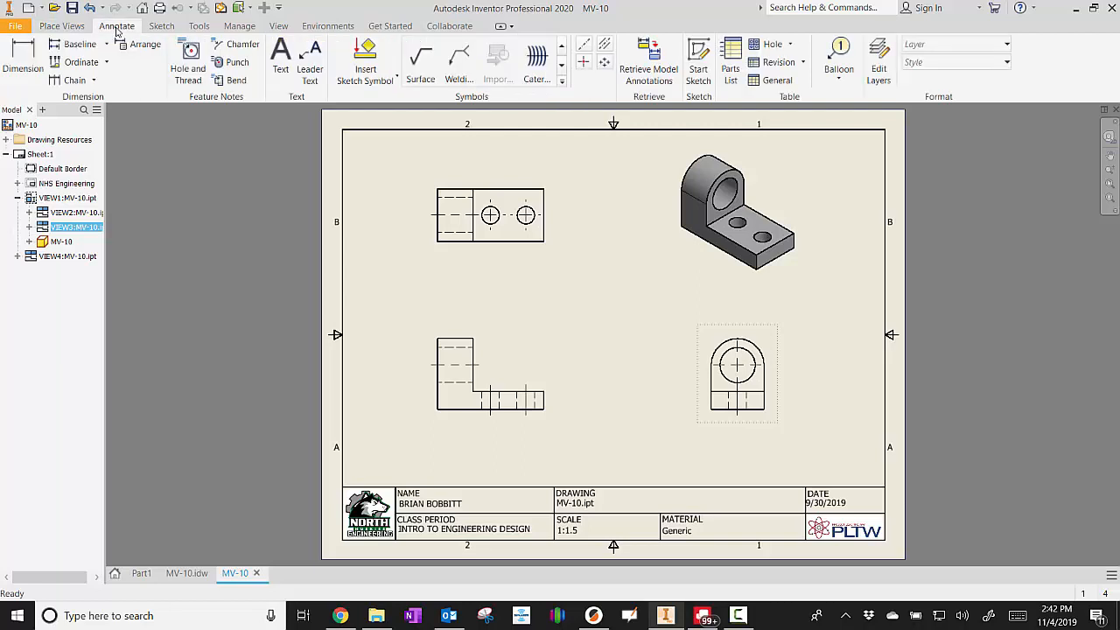
{"action": "left_click", "coordinate": [77, 49]}
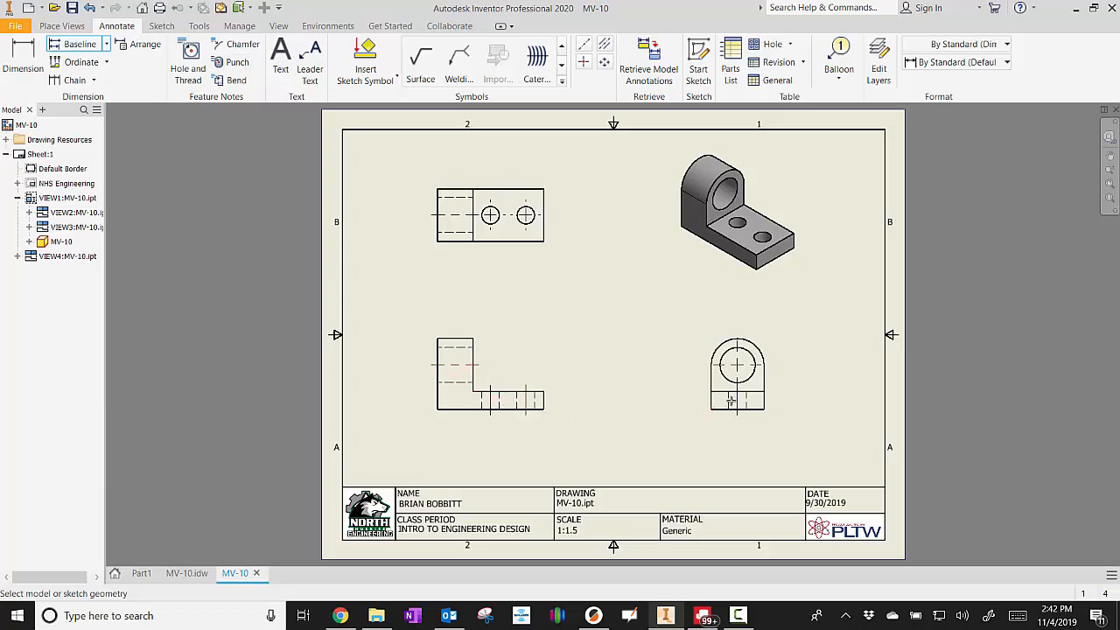
{"action": "left_click", "coordinate": [542, 409]}
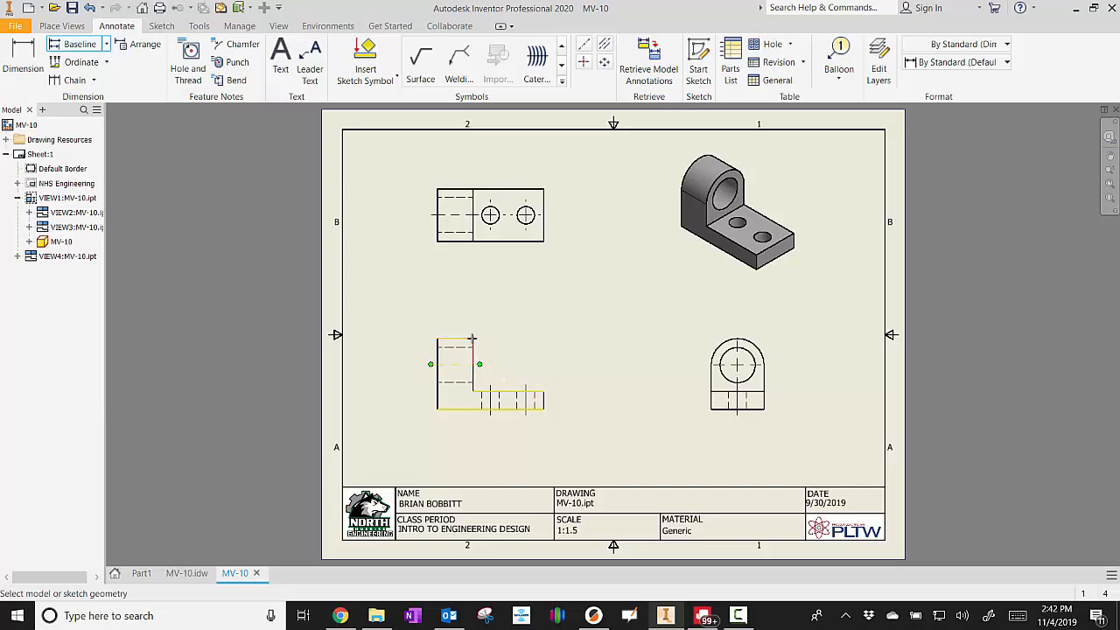
{"action": "right_click", "coordinate": [548, 343]}
{"action": "left_click", "coordinate": [606, 342]}
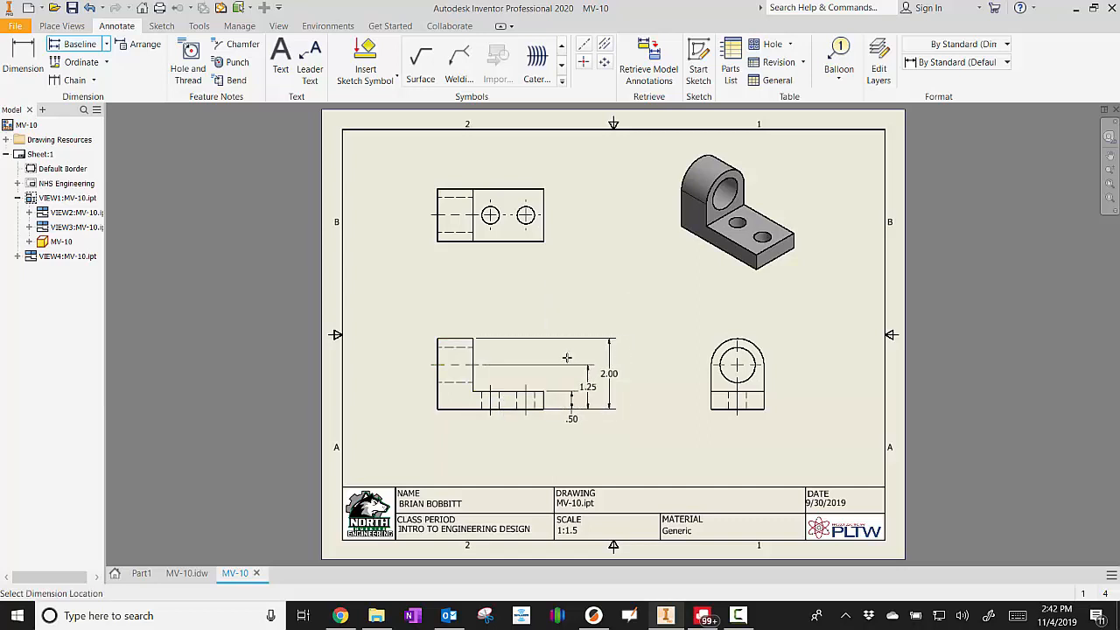
{"action": "left_click", "coordinate": [562, 359]}
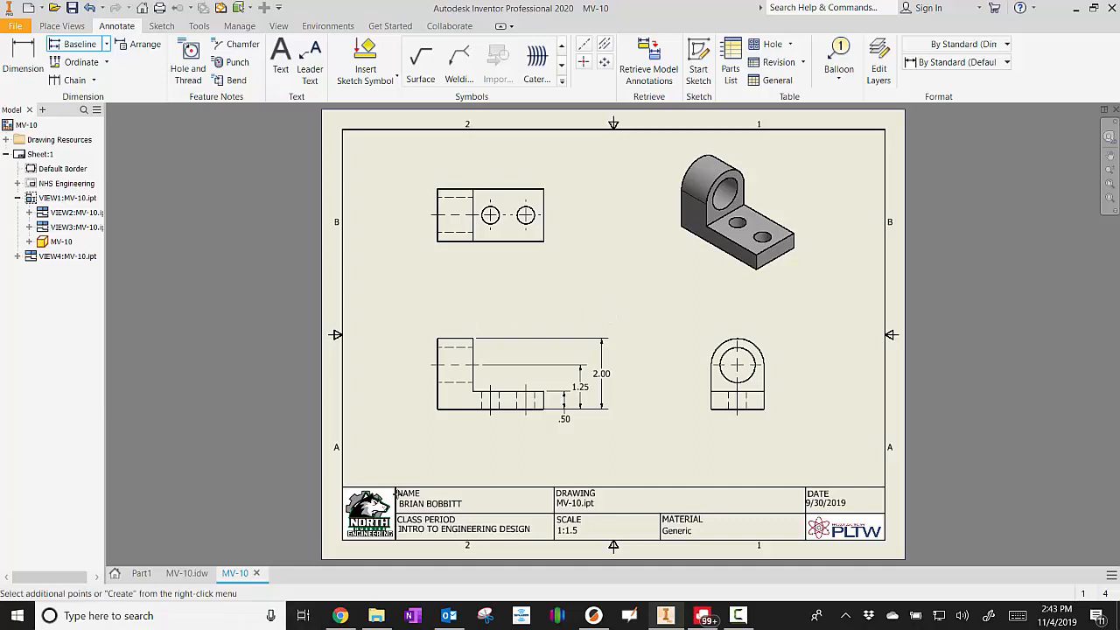
{"action": "right_click", "coordinate": [614, 317]}
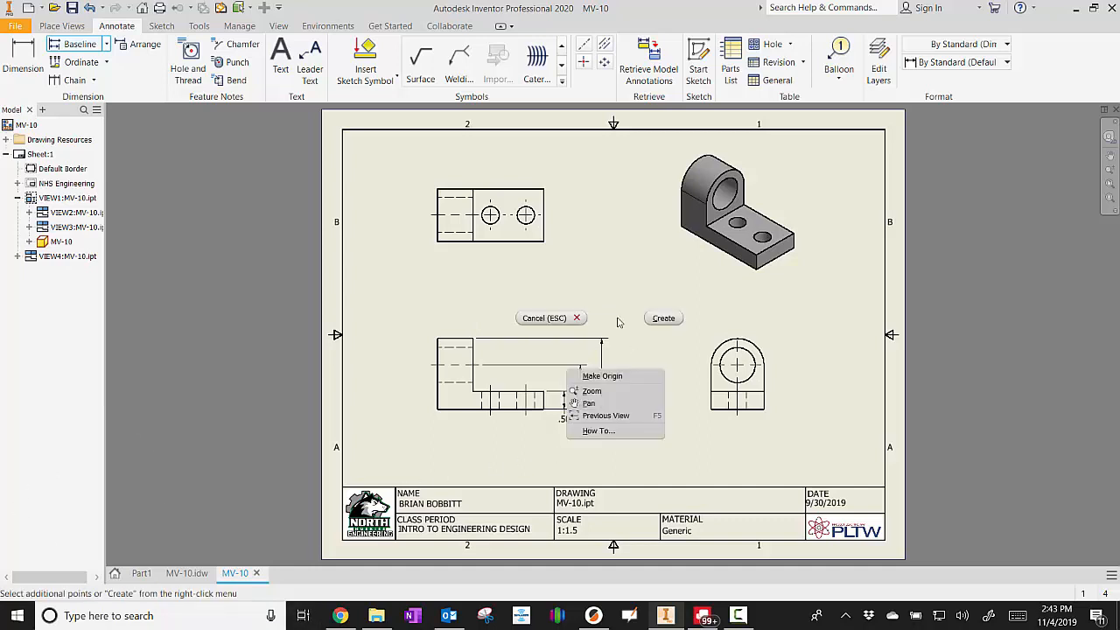
{"action": "left_click", "coordinate": [652, 318]}
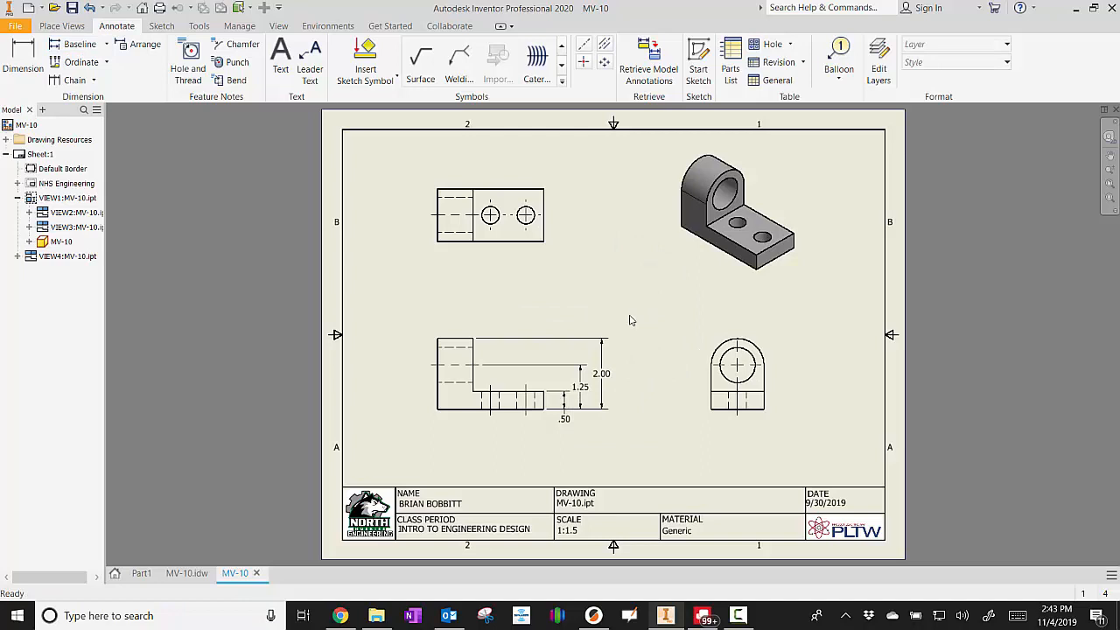
Add horizontal baseline dimensions below the top view from its left edge to the upright's face, both hole centers and the right edge.
{"action": "left_click", "coordinate": [77, 45]}
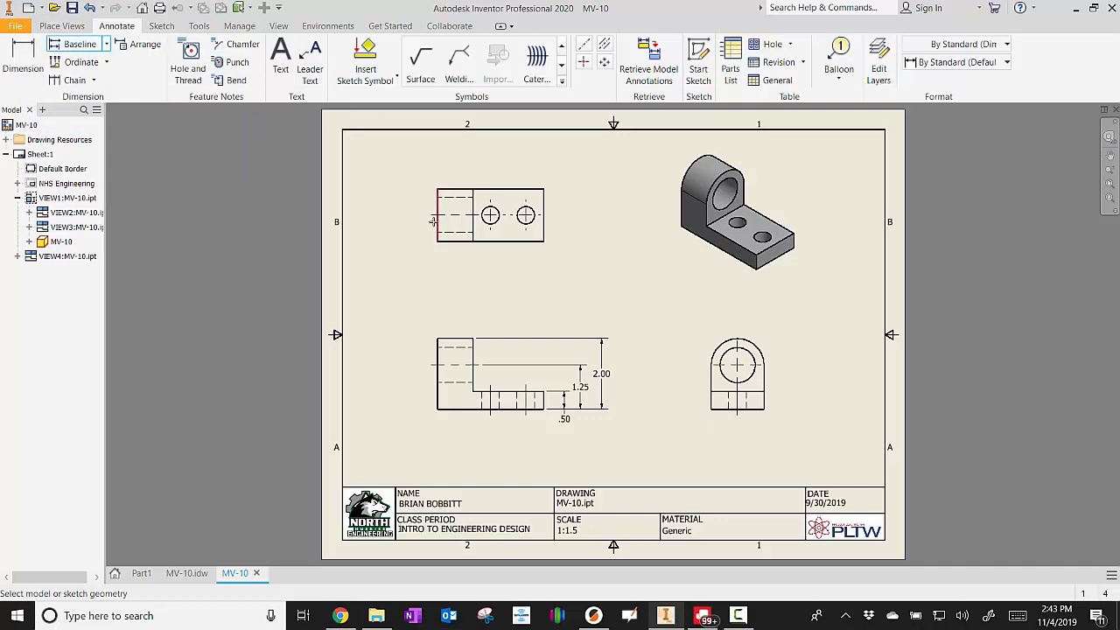
{"action": "left_click", "coordinate": [434, 221]}
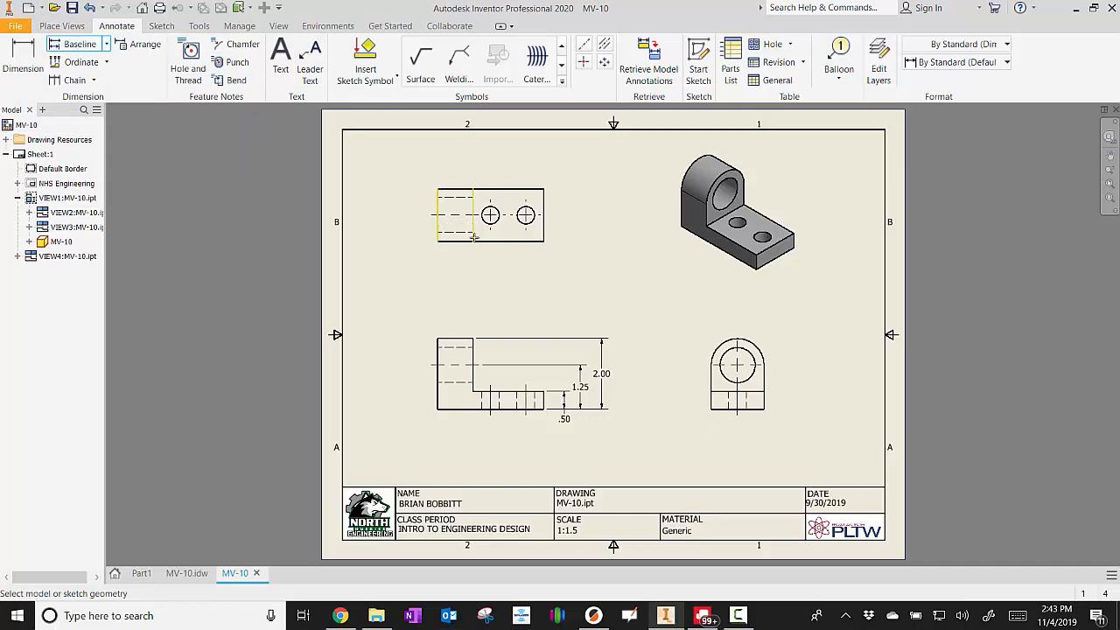
{"action": "left_click", "coordinate": [543, 233]}
{"action": "right_click", "coordinate": [568, 223]}
{"action": "left_click", "coordinate": [579, 226]}
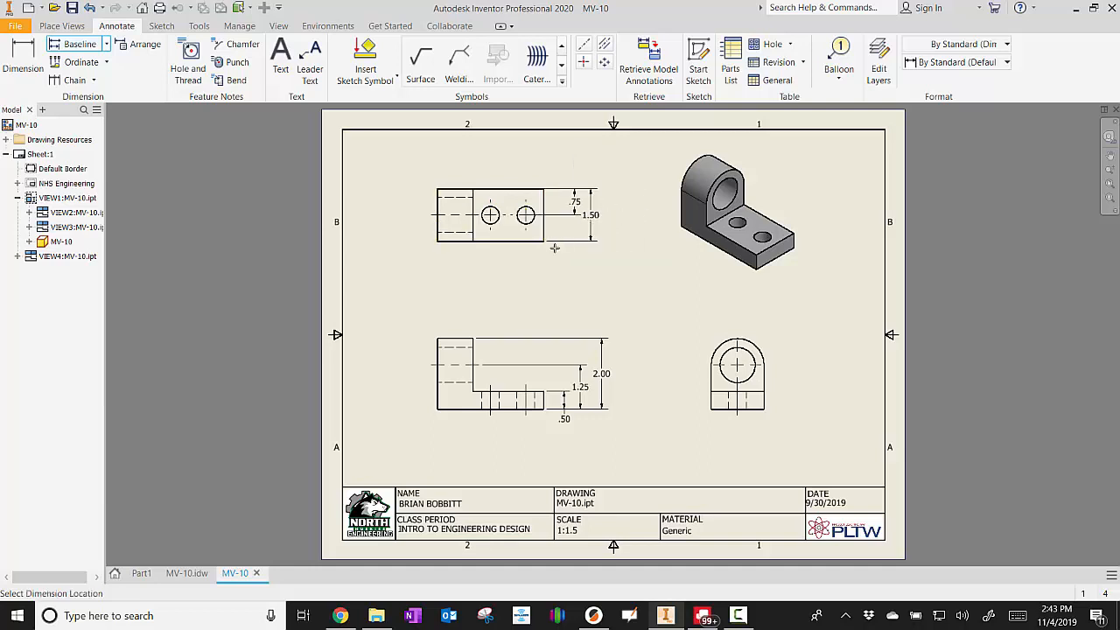
{"action": "left_click", "coordinate": [498, 259]}
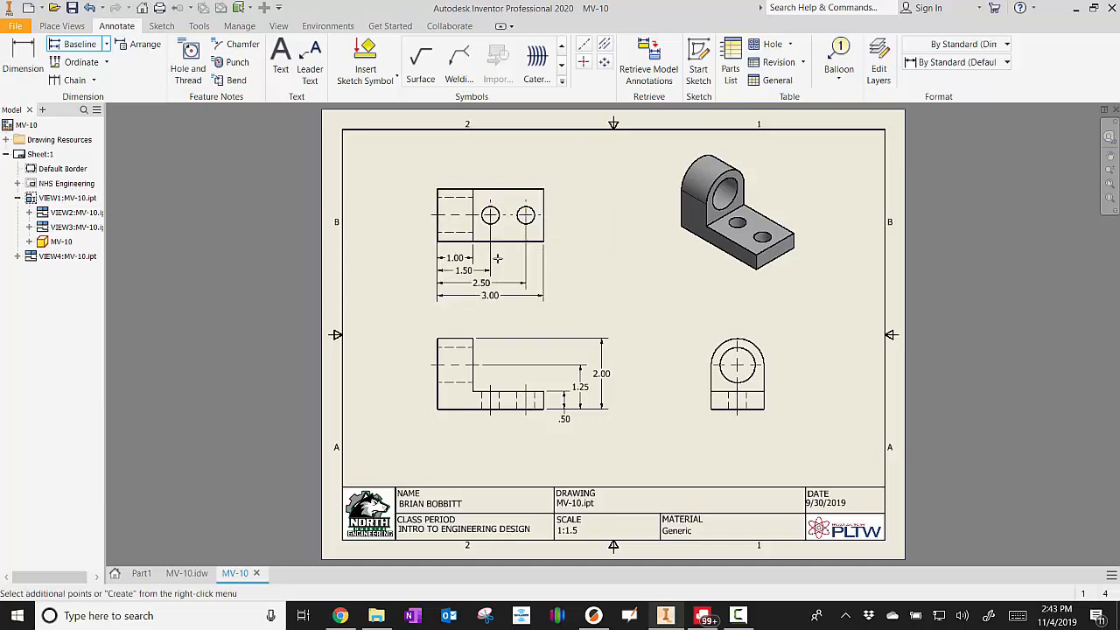
{"action": "right_click", "coordinate": [585, 256]}
{"action": "left_click", "coordinate": [632, 260]}
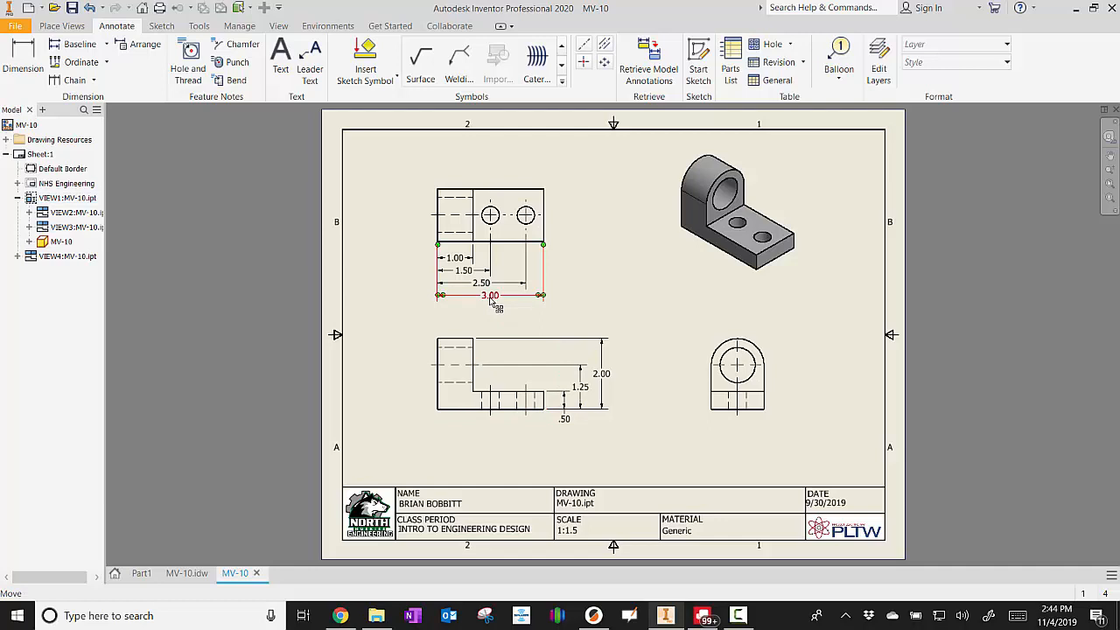
Add vertical baseline dimensions beside the top view from its lower edge to the small holes' centerline and the upper edge.
{"action": "left_click", "coordinate": [76, 45]}
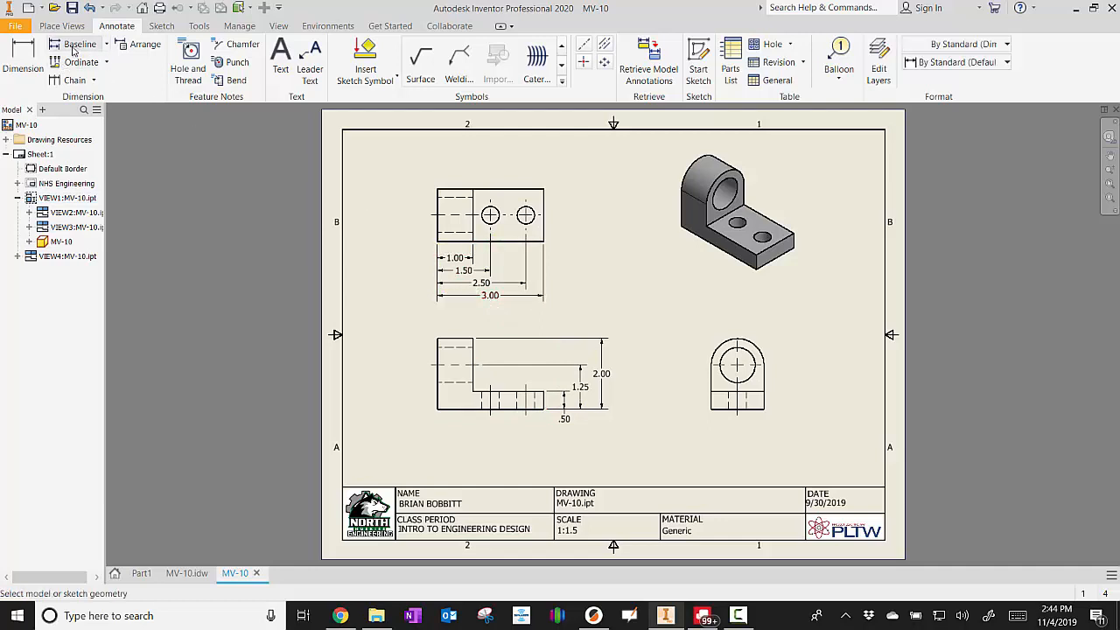
{"action": "left_click", "coordinate": [542, 242]}
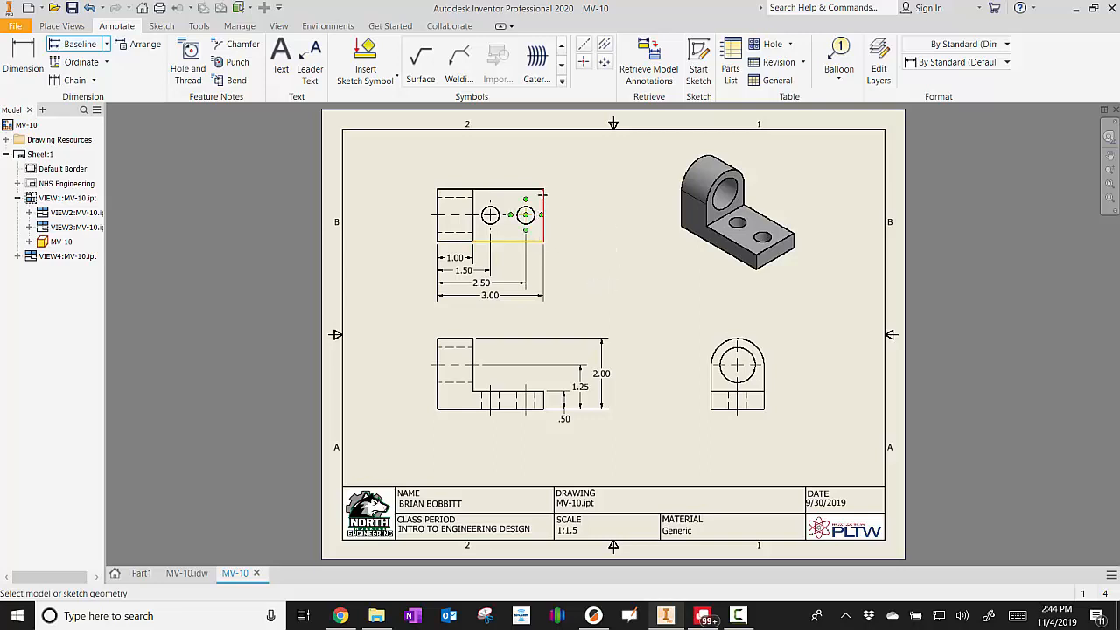
{"action": "left_click", "coordinate": [539, 189]}
{"action": "right_click", "coordinate": [584, 212]}
{"action": "left_click", "coordinate": [652, 212]}
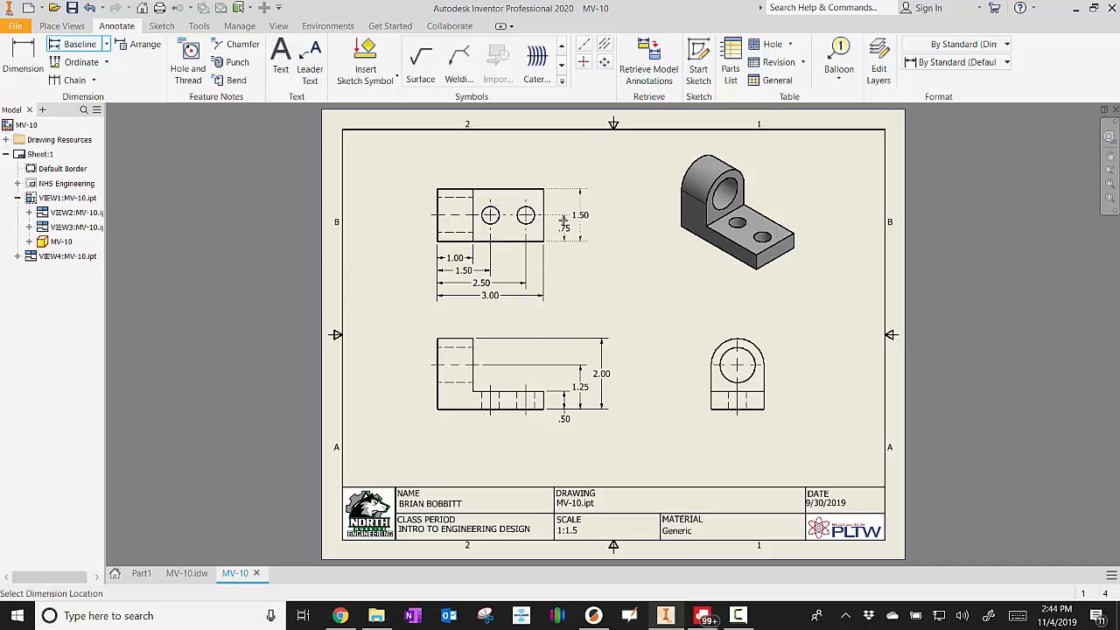
{"action": "left_click", "coordinate": [564, 221]}
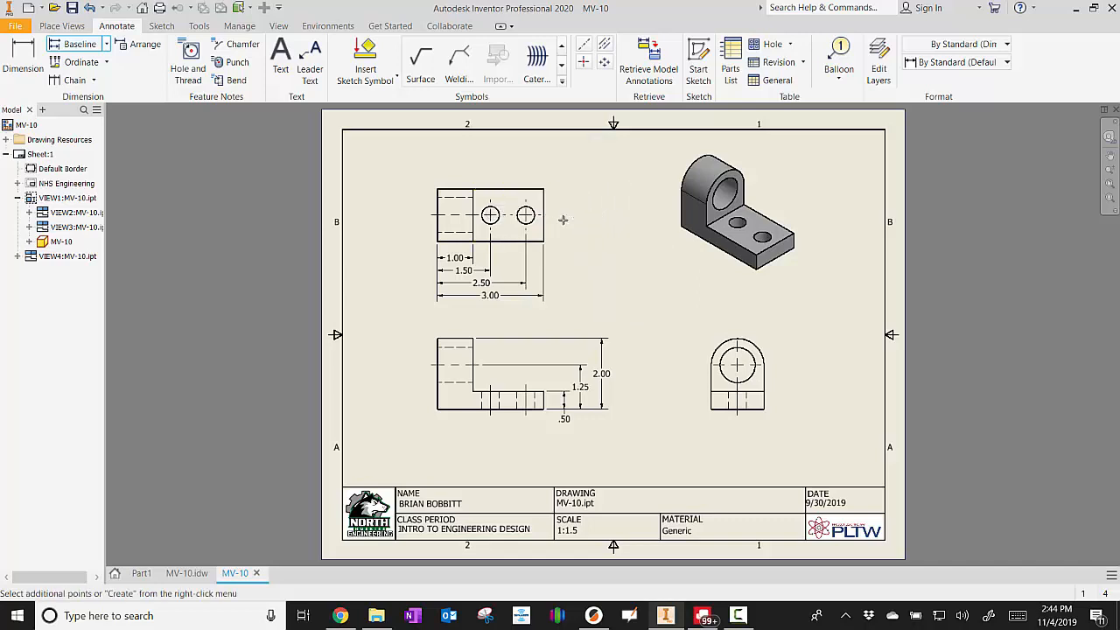
{"action": "right_click", "coordinate": [616, 221]}
{"action": "left_click", "coordinate": [665, 220]}
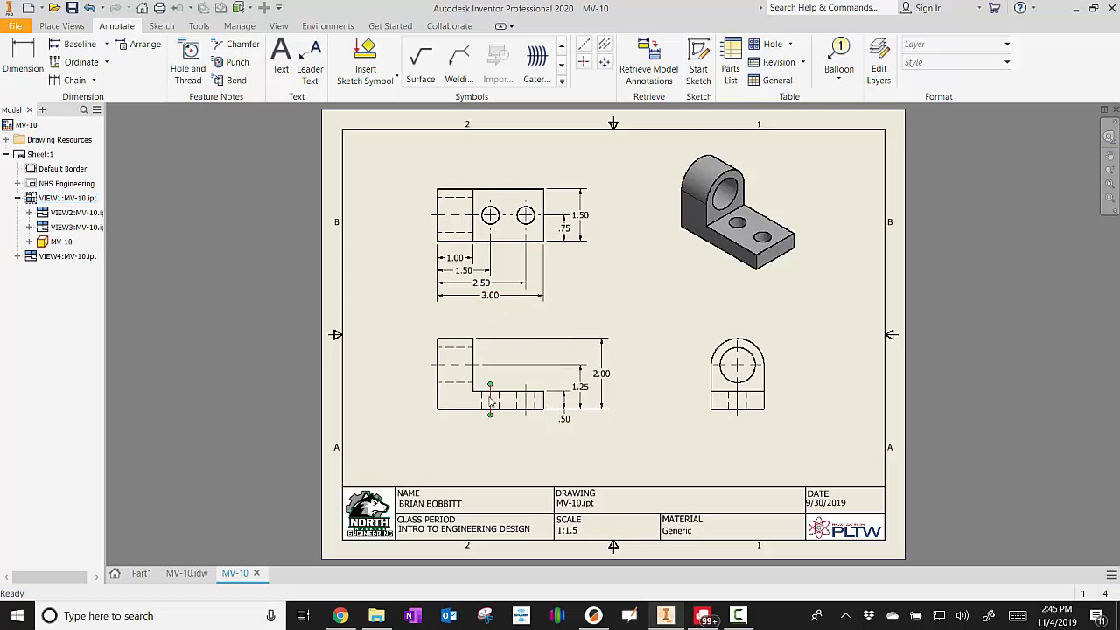
Try to add horizontal baseline dimensions below the front view from its left edge to both small-hole centerlines and the right edge.
{"action": "left_click", "coordinate": [84, 50]}
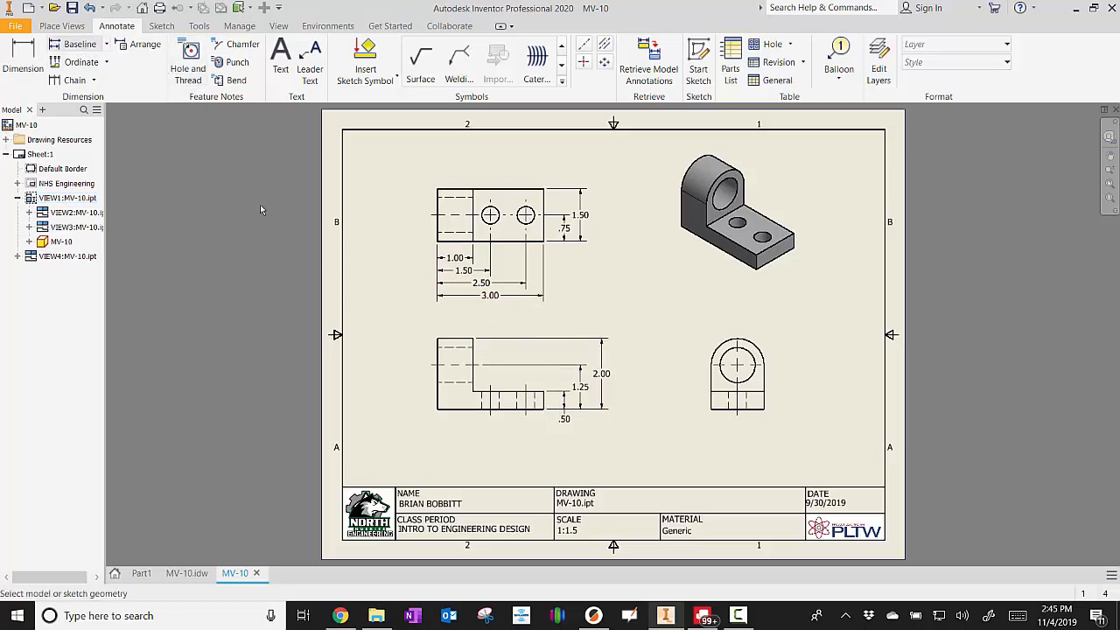
{"action": "left_click", "coordinate": [490, 399]}
{"action": "left_click", "coordinate": [525, 399]}
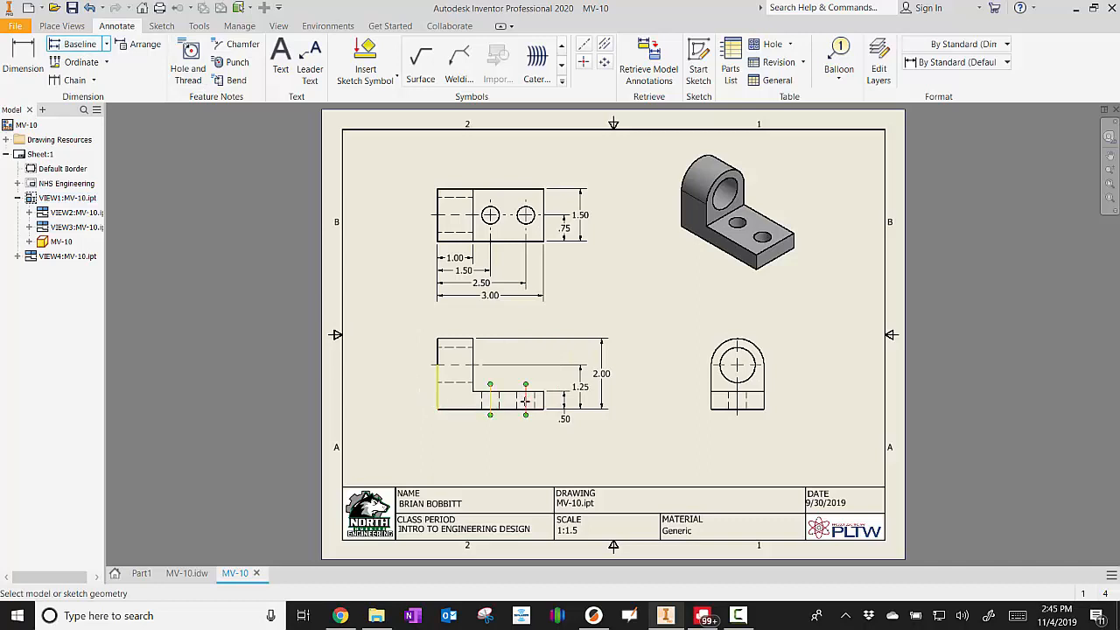
{"action": "right_click", "coordinate": [376, 440]}
{"action": "left_click", "coordinate": [440, 442]}
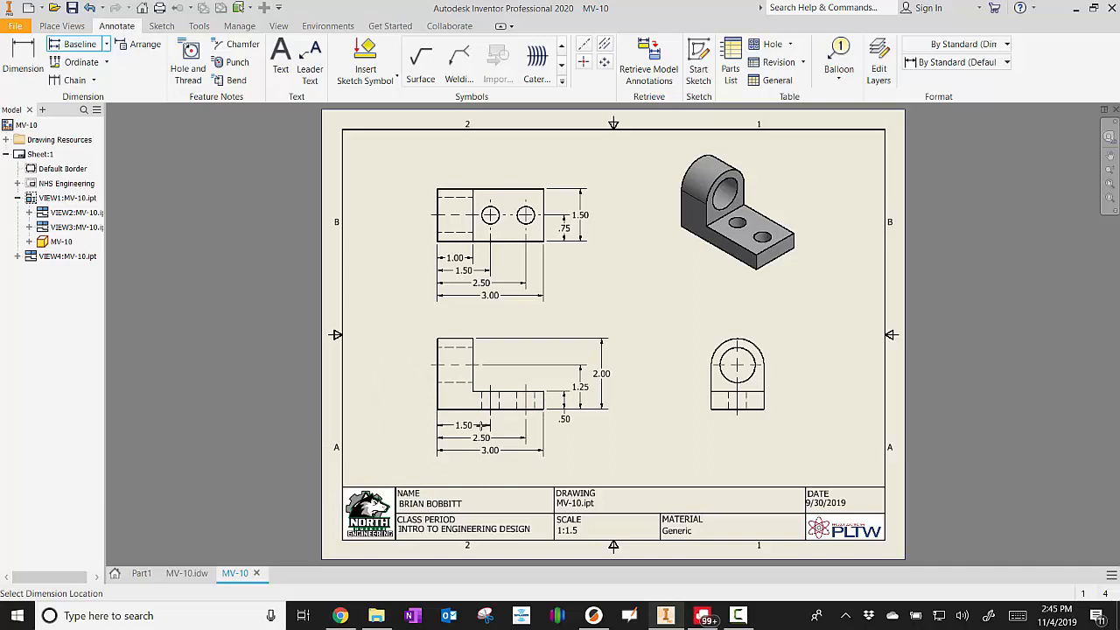
{"action": "left_click", "coordinate": [479, 425]}
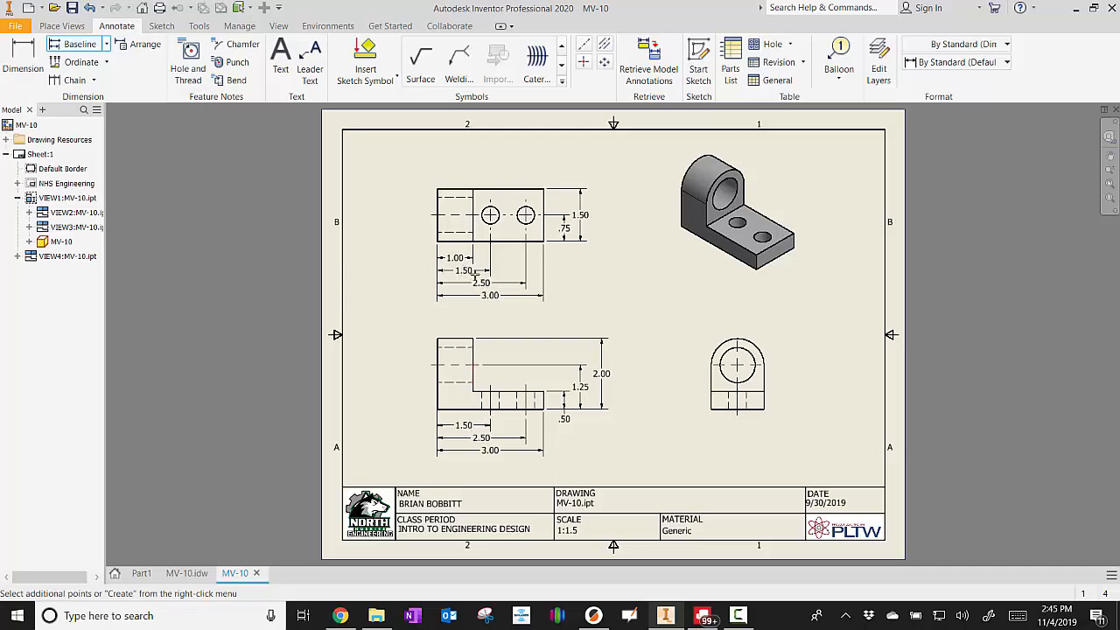
{"action": "left_click", "coordinate": [89, 7]}
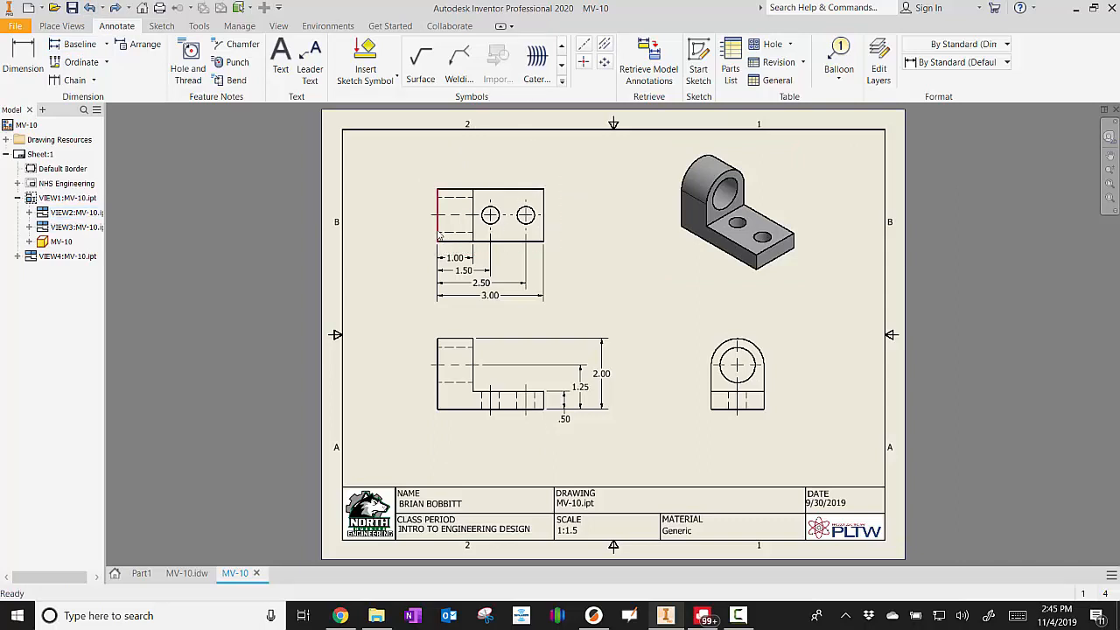
{"action": "left_click", "coordinate": [473, 231]}
{"action": "left_click", "coordinate": [443, 272]}
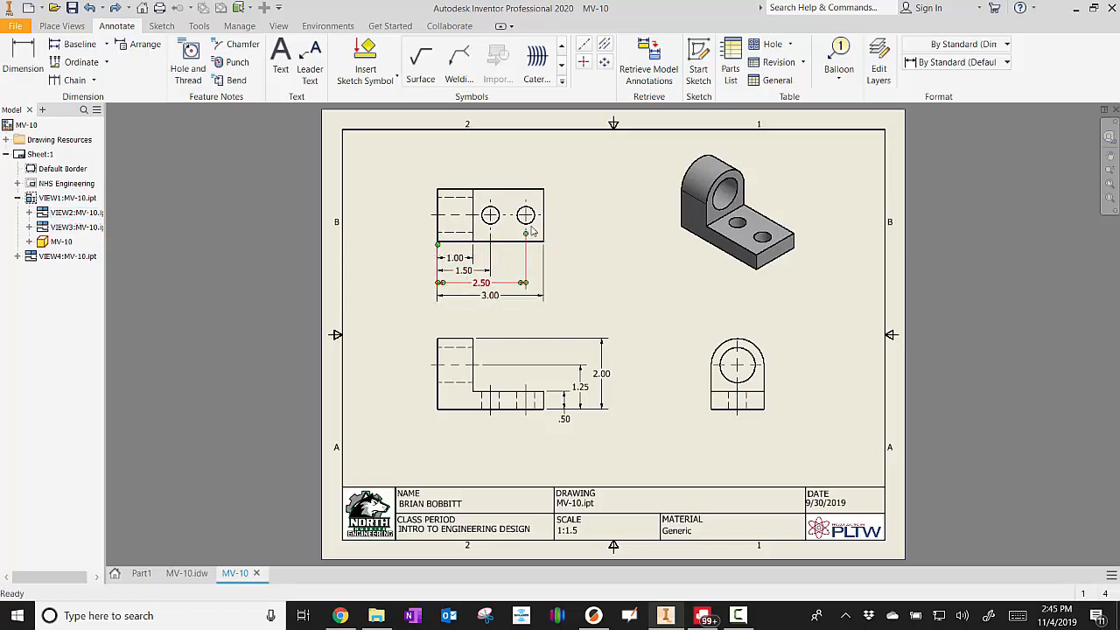
{"action": "left_click", "coordinate": [521, 284]}
{"action": "left_click", "coordinate": [444, 296]}
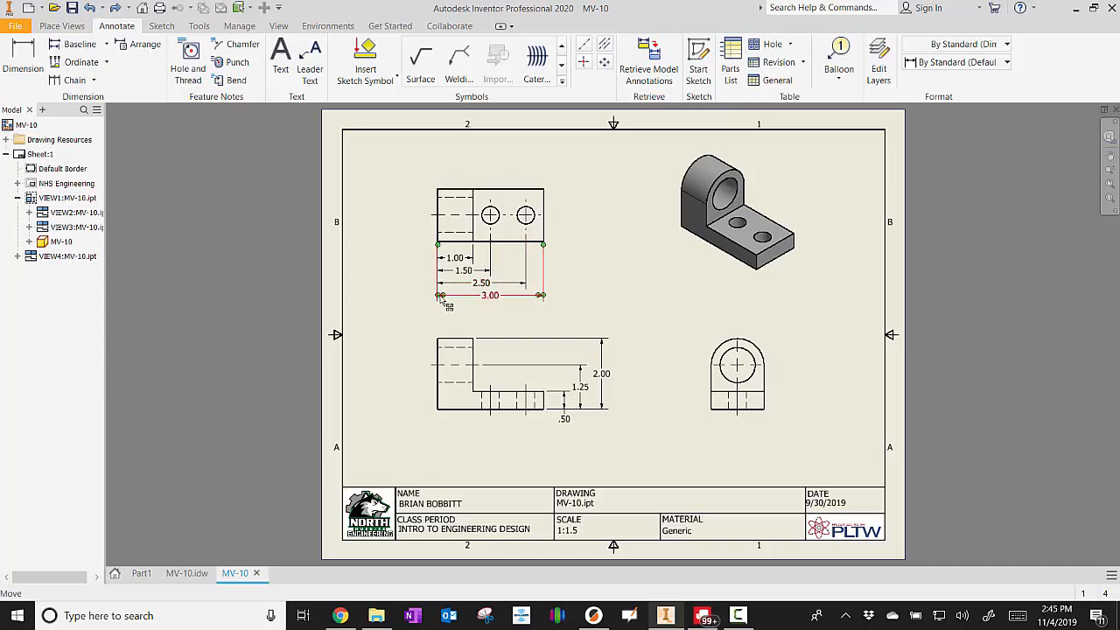
{"action": "left_click", "coordinate": [598, 282]}
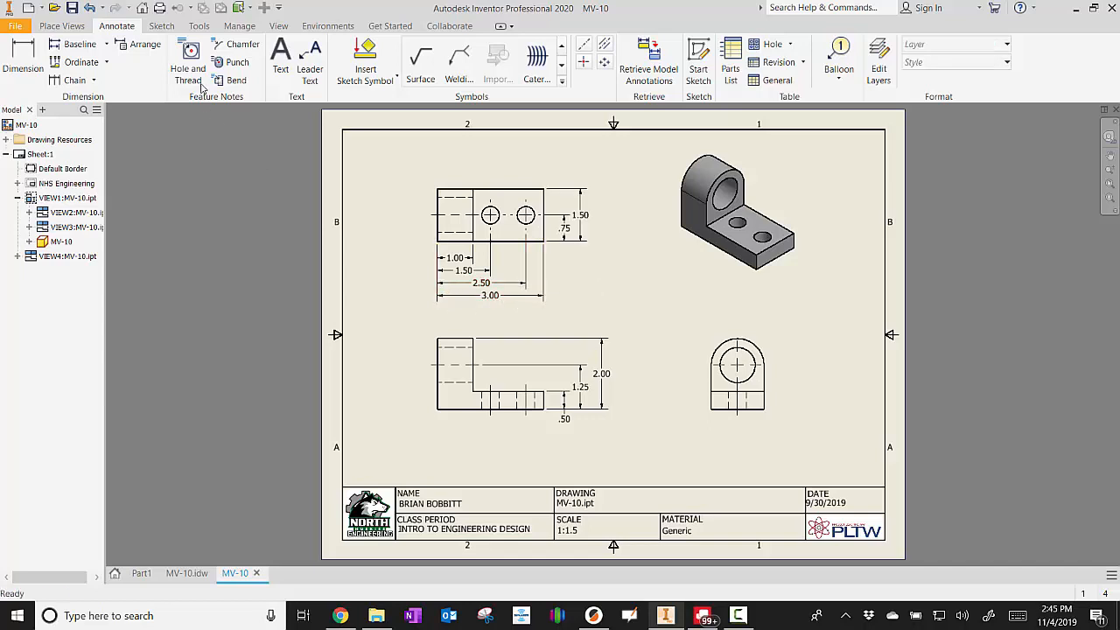
Add a hole note to the rightmost small hole in the top view and append TYP after THRU in its text.
{"action": "left_click", "coordinate": [191, 60]}
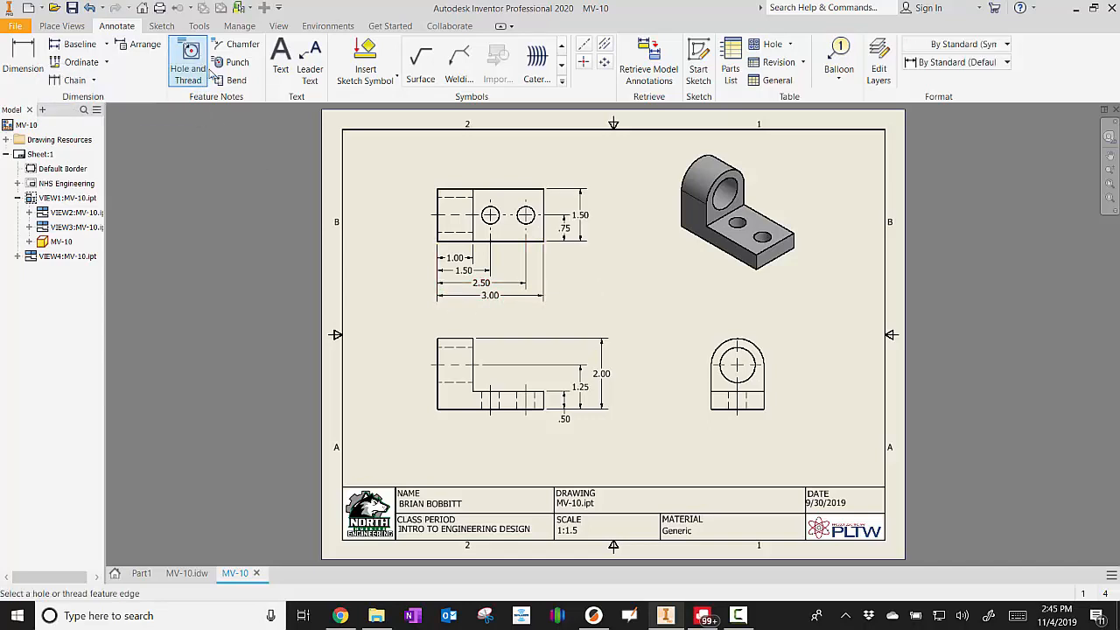
{"action": "left_click", "coordinate": [540, 230]}
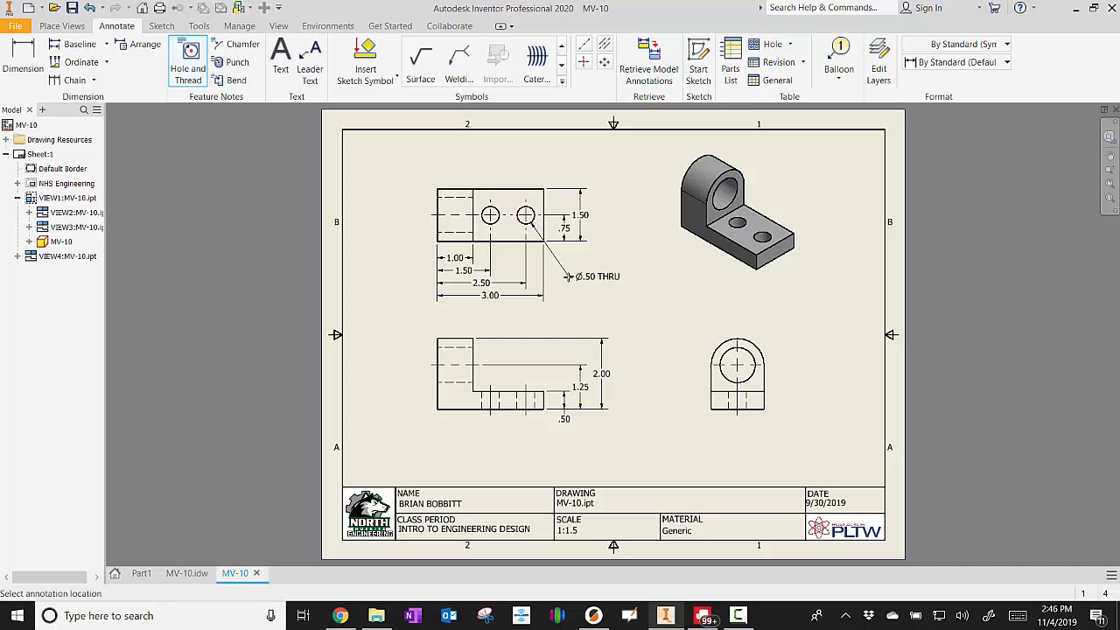
{"action": "left_click", "coordinate": [566, 276]}
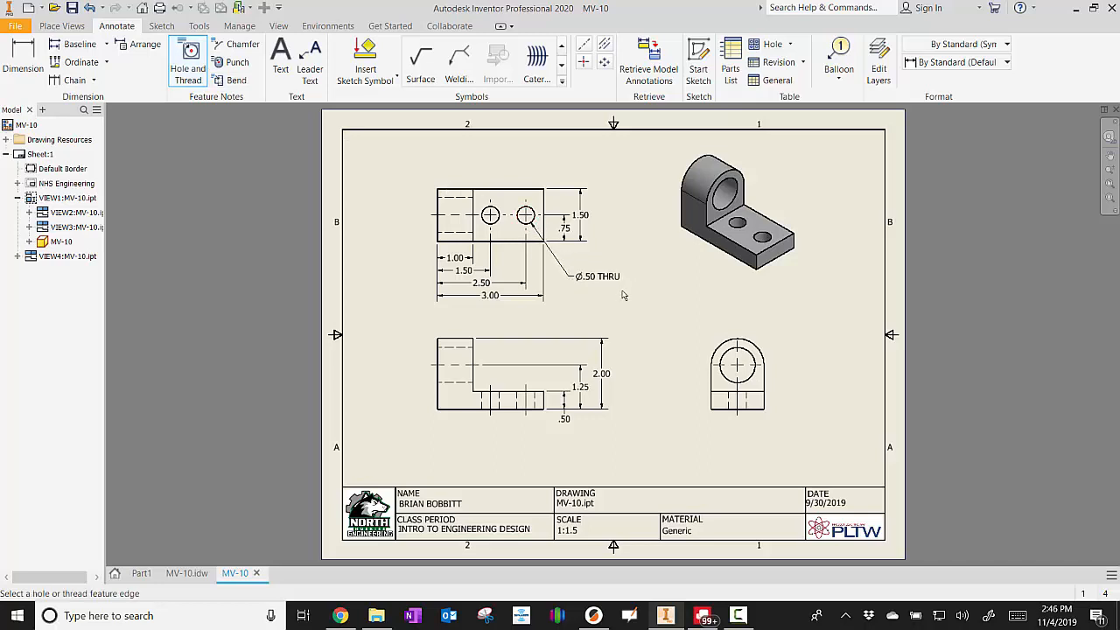
{"action": "left_click", "coordinate": [187, 58]}
{"action": "key", "text": "Escape"}
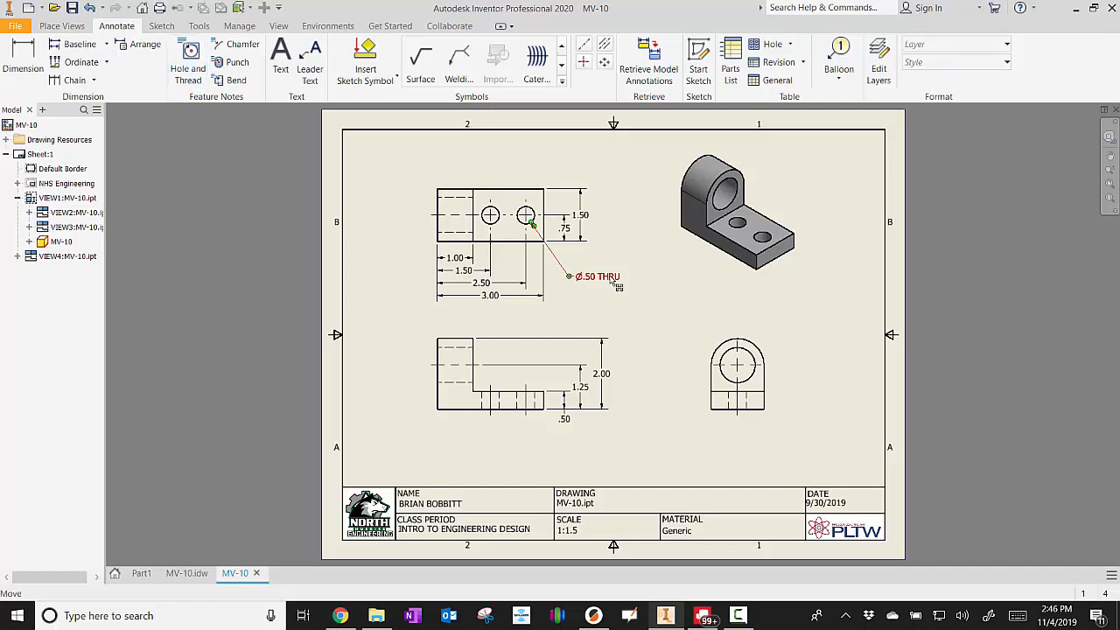
{"action": "double_click", "coordinate": [612, 279]}
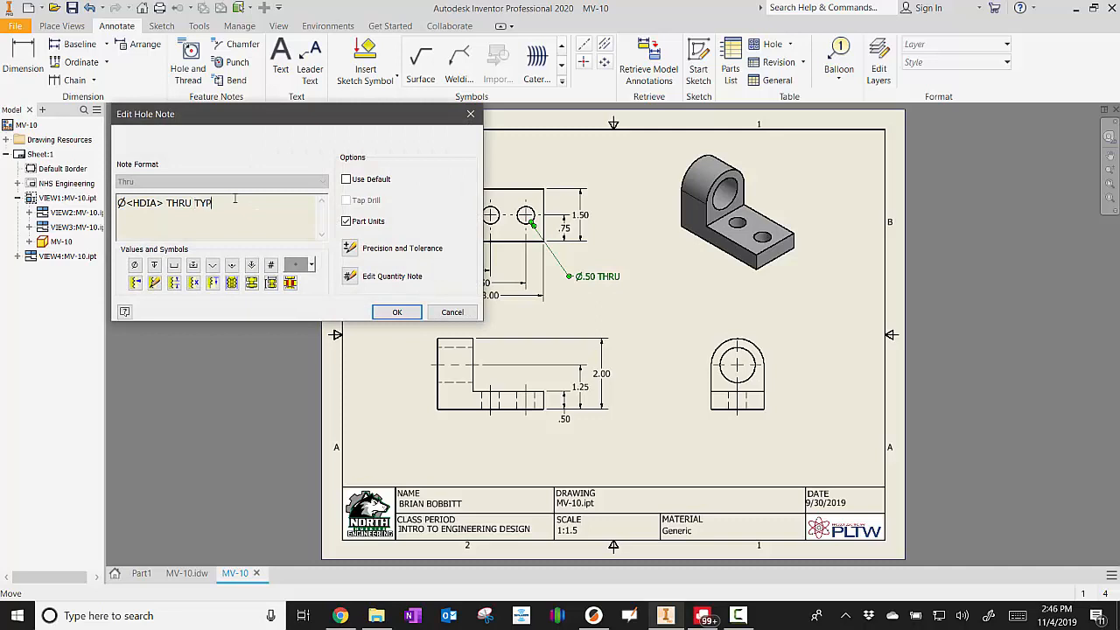
{"action": "left_click", "coordinate": [397, 311]}
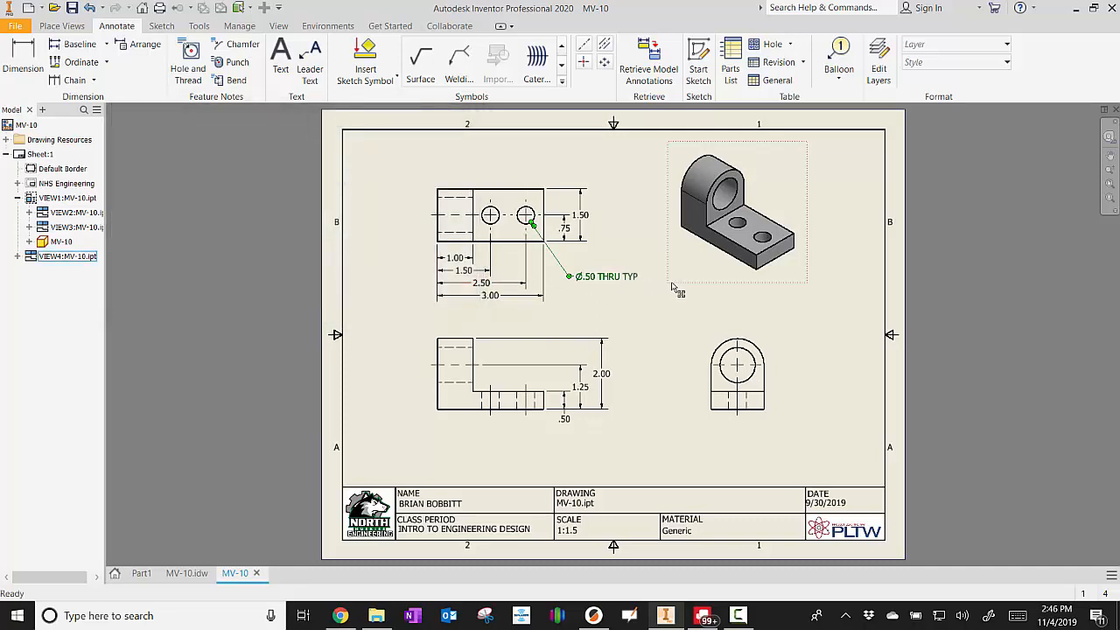
{"action": "left_click", "coordinate": [492, 228]}
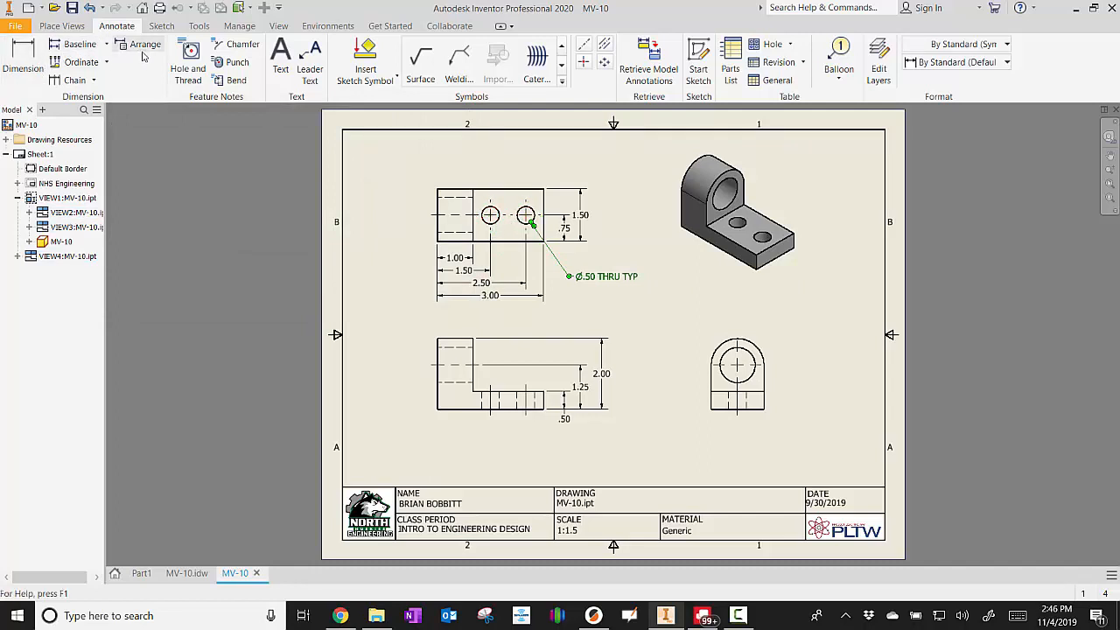
Try to add vertical baseline dimensions on the right-side view from its bottom edge to the base plate's top and the large hole's center.
{"action": "left_click", "coordinate": [29, 54]}
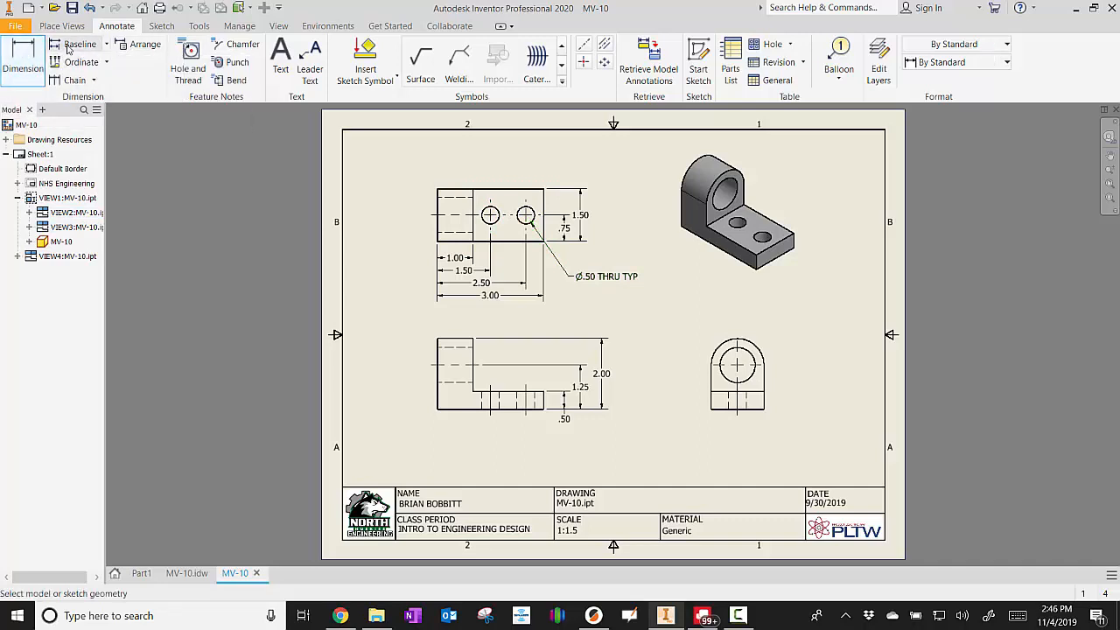
{"action": "left_click", "coordinate": [70, 45]}
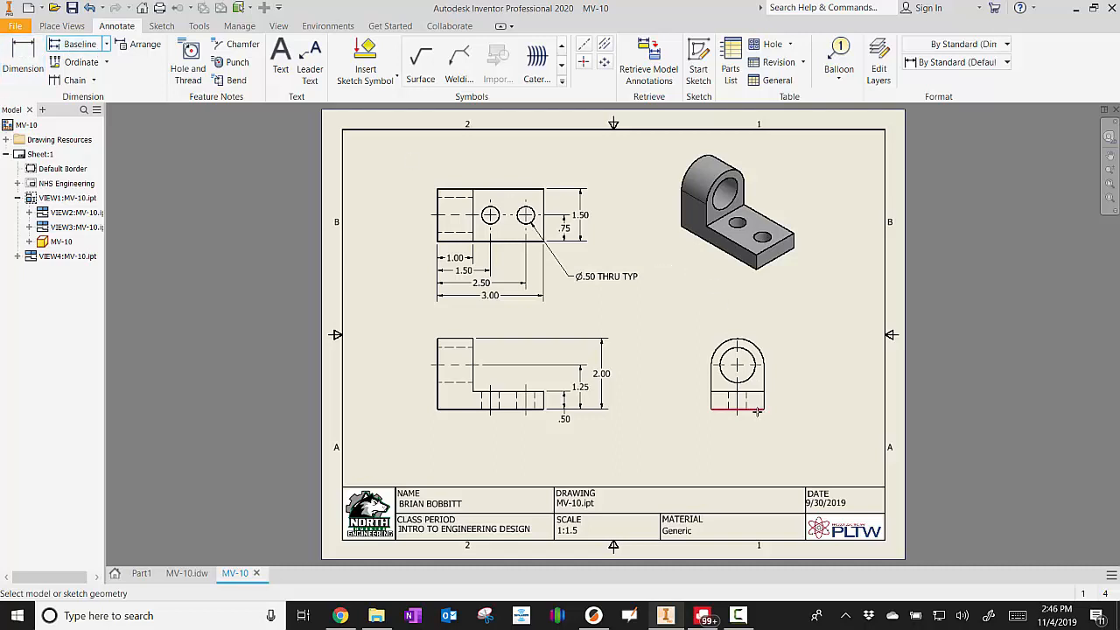
{"action": "left_click", "coordinate": [713, 408]}
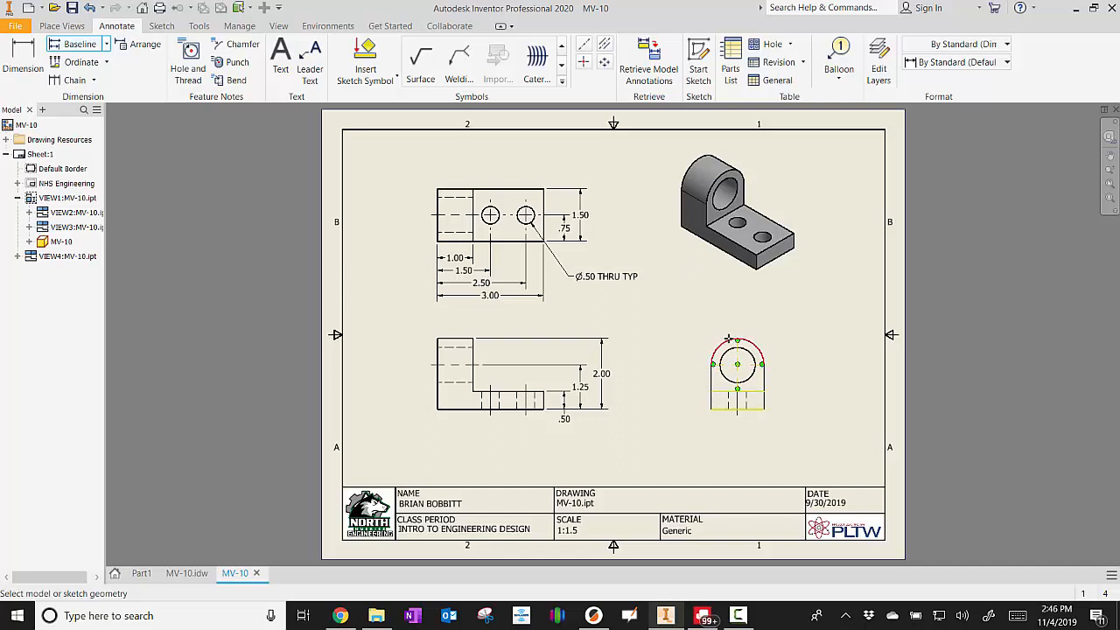
{"action": "right_click", "coordinate": [690, 359]}
{"action": "left_click", "coordinate": [743, 363]}
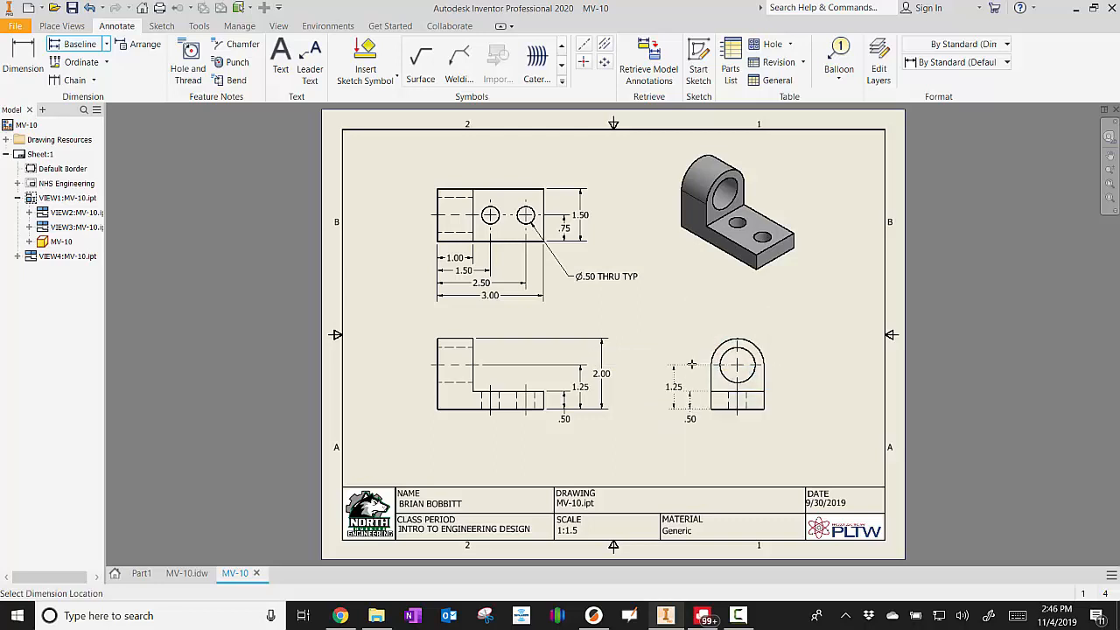
{"action": "left_click", "coordinate": [692, 364]}
{"action": "right_click", "coordinate": [692, 364]}
{"action": "left_click", "coordinate": [739, 362]}
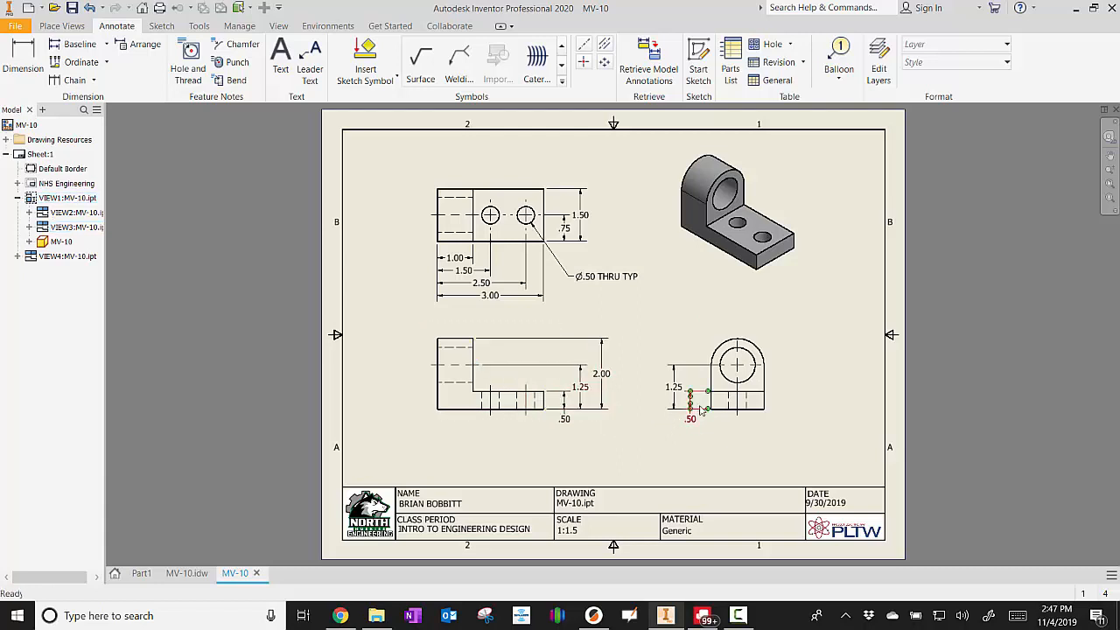
{"action": "left_click", "coordinate": [90, 7]}
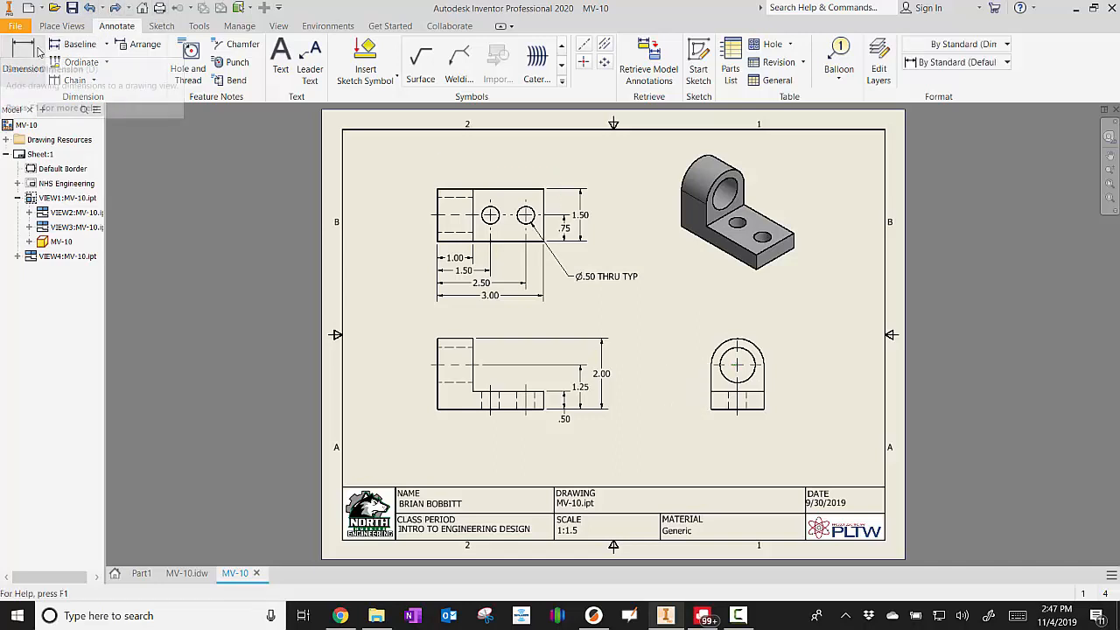
Add a hole note to the large hole in the right-side view, placed above and left of the rounded upright.
{"action": "left_click", "coordinate": [188, 59]}
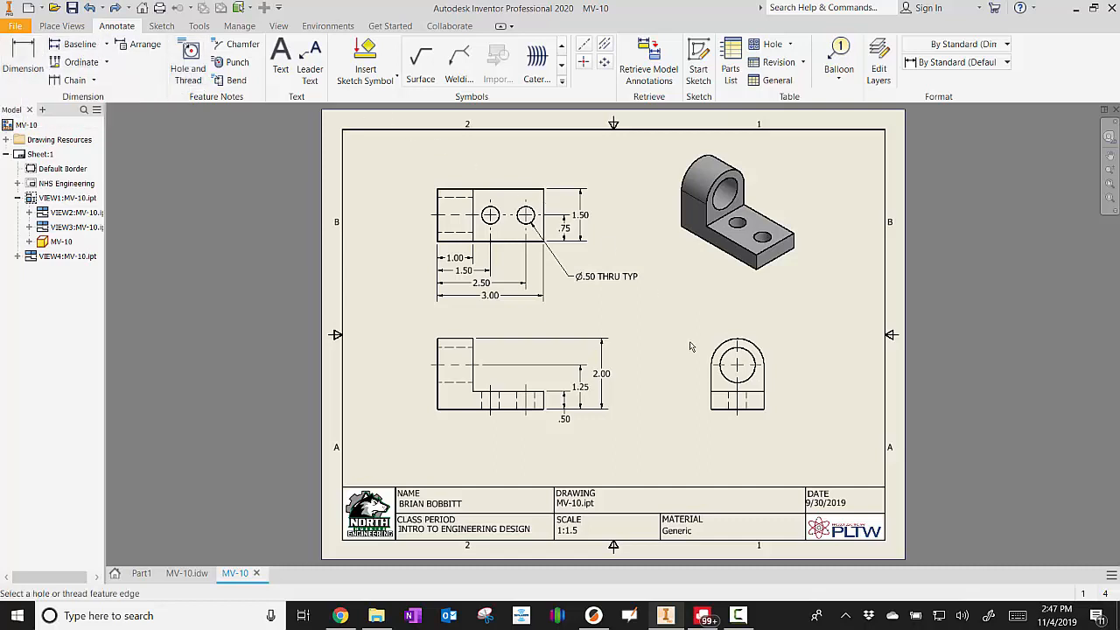
{"action": "left_click", "coordinate": [735, 361]}
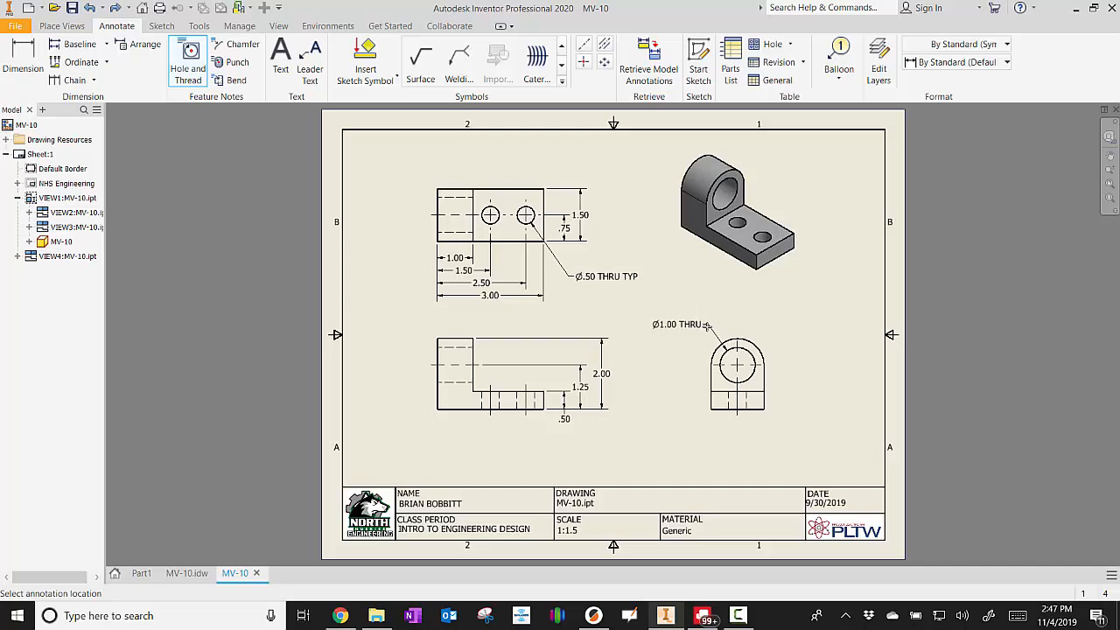
{"action": "left_click", "coordinate": [704, 326]}
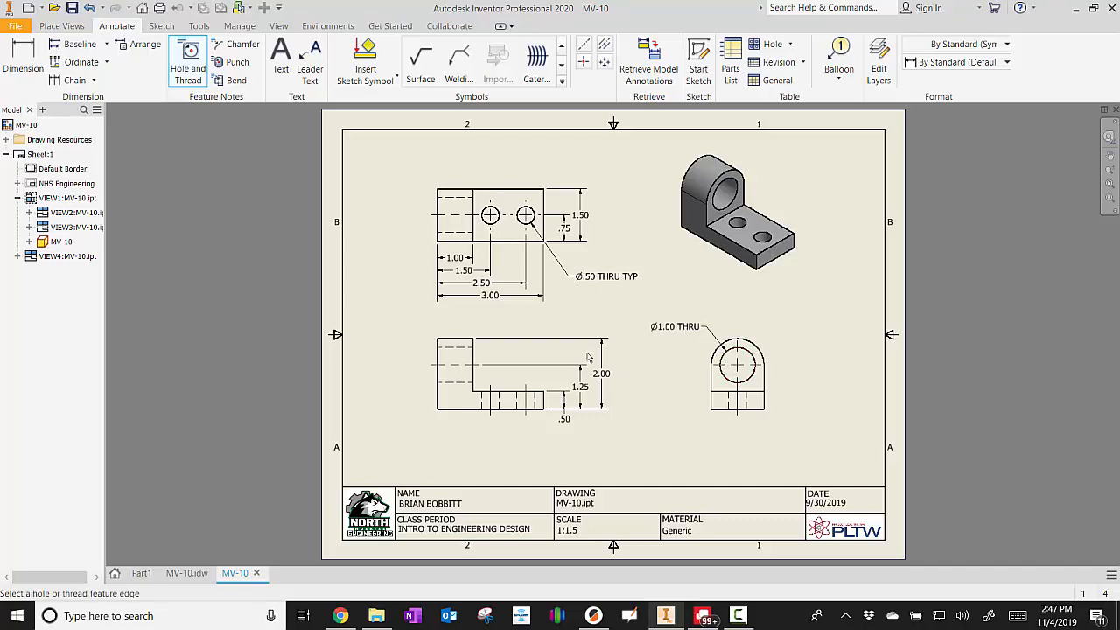
{"action": "key", "text": "Escape"}
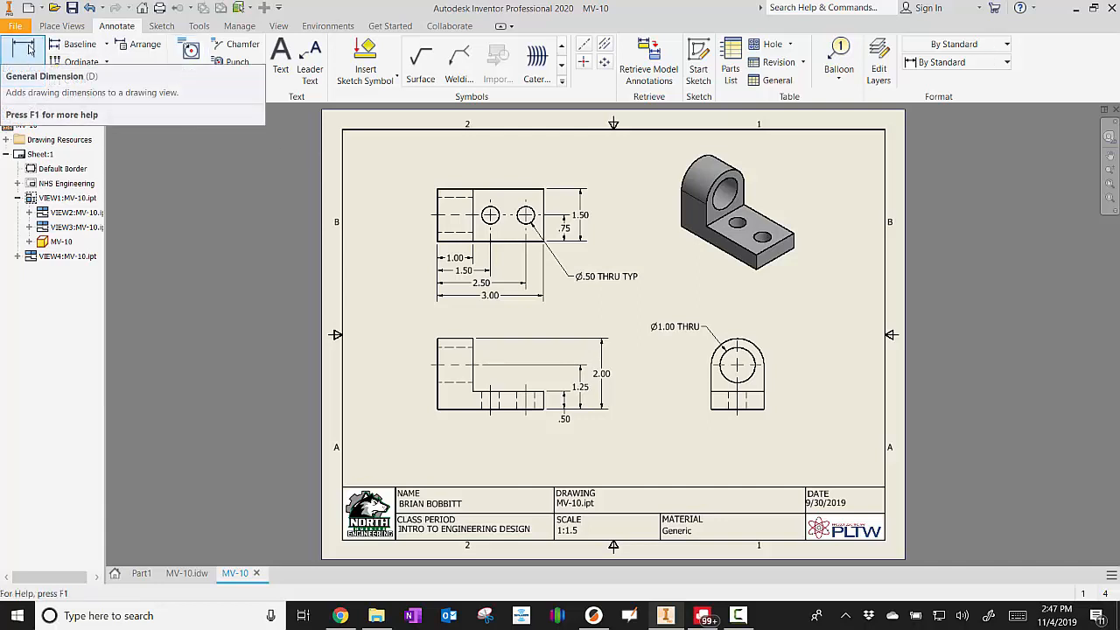
Dimension the radius of the upright's outer arc in the right-side view, placing the text above the large hole's note.
{"action": "left_click", "coordinate": [27, 60]}
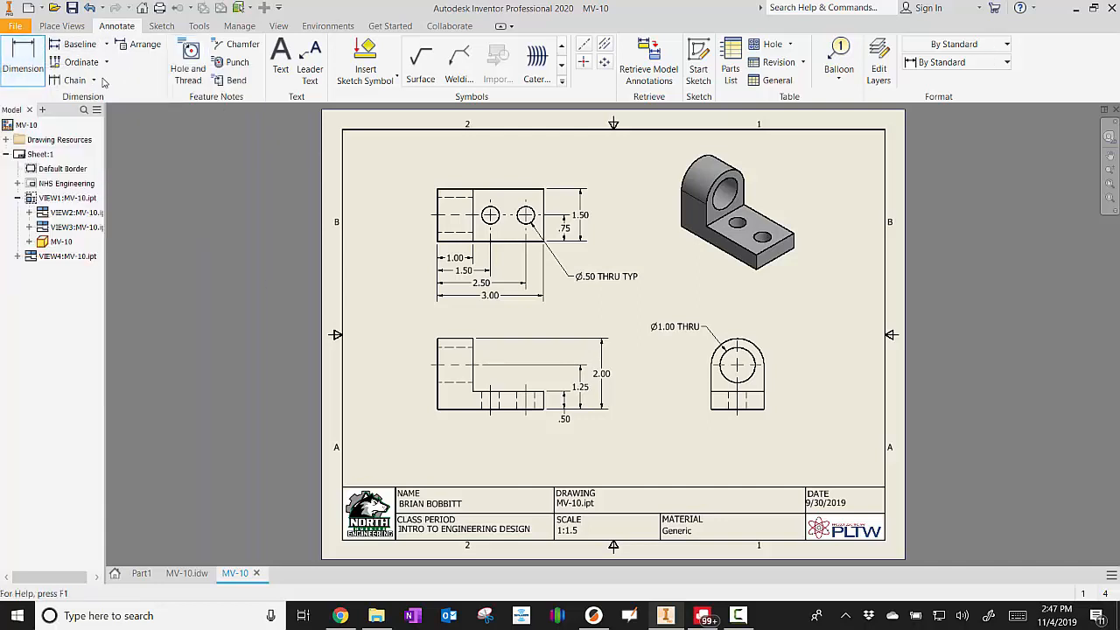
{"action": "left_click", "coordinate": [759, 349]}
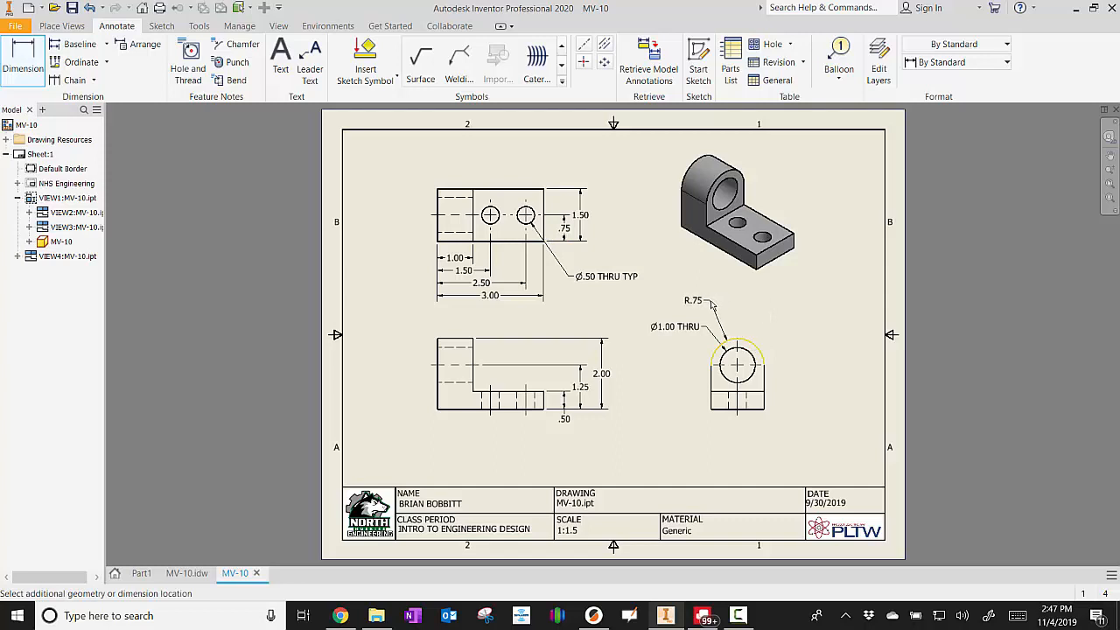
{"action": "left_click", "coordinate": [713, 304]}
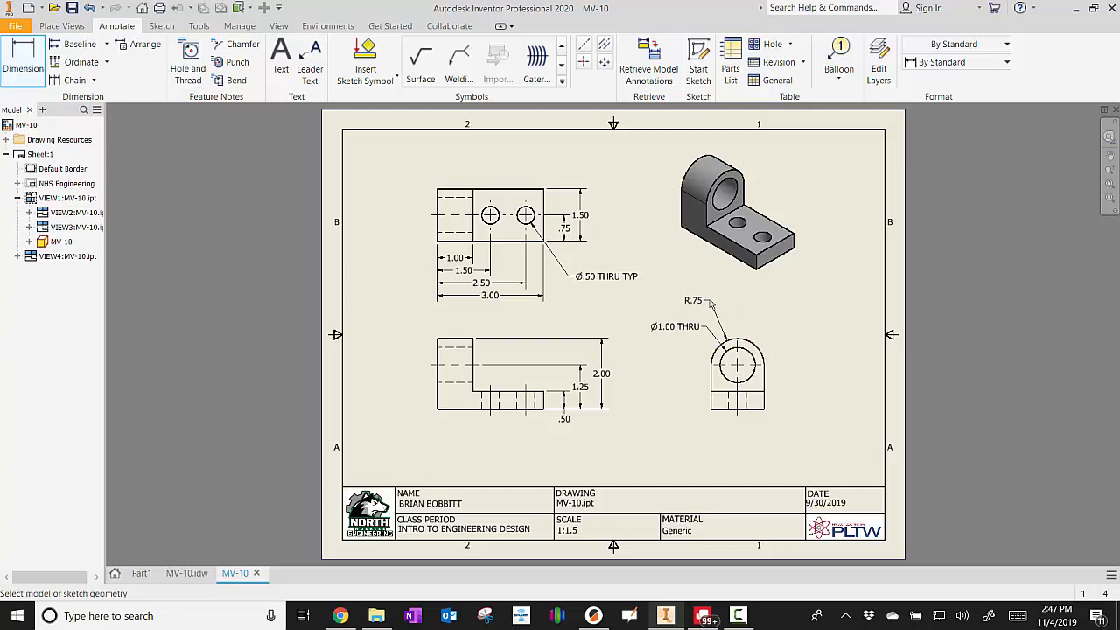